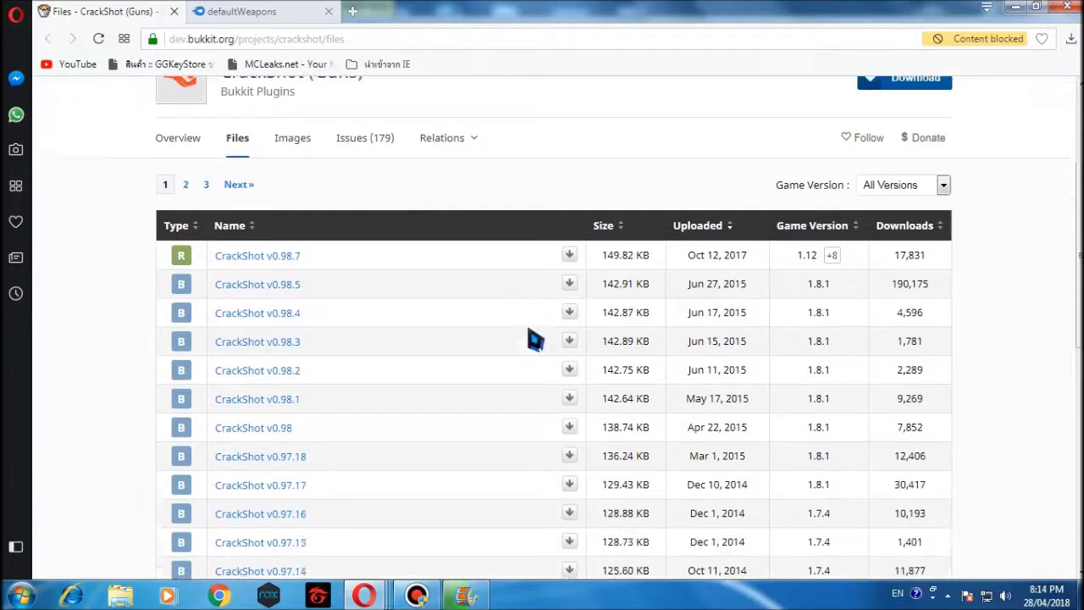
# Check the supported versions in the CrackShot Files table and download the v0.98.7 release.
pyautogui.moveTo(835, 137)
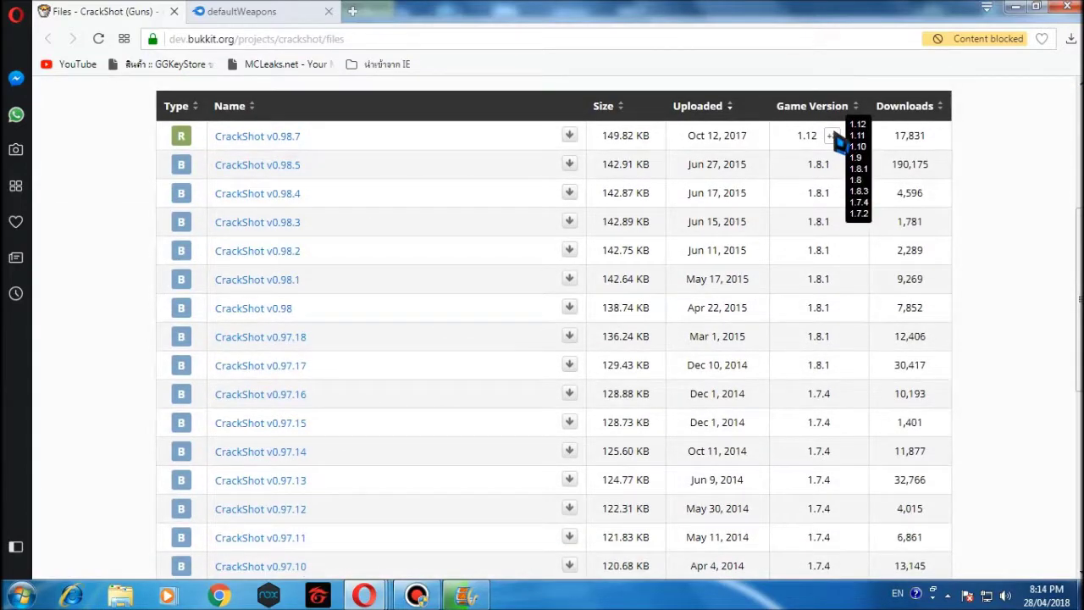
pyautogui.scroll(-7, 703, 314)
pyautogui.scroll(8, 703, 312)
pyautogui.scroll(-4, 705, 311)
pyautogui.scroll(-1, 708, 315)
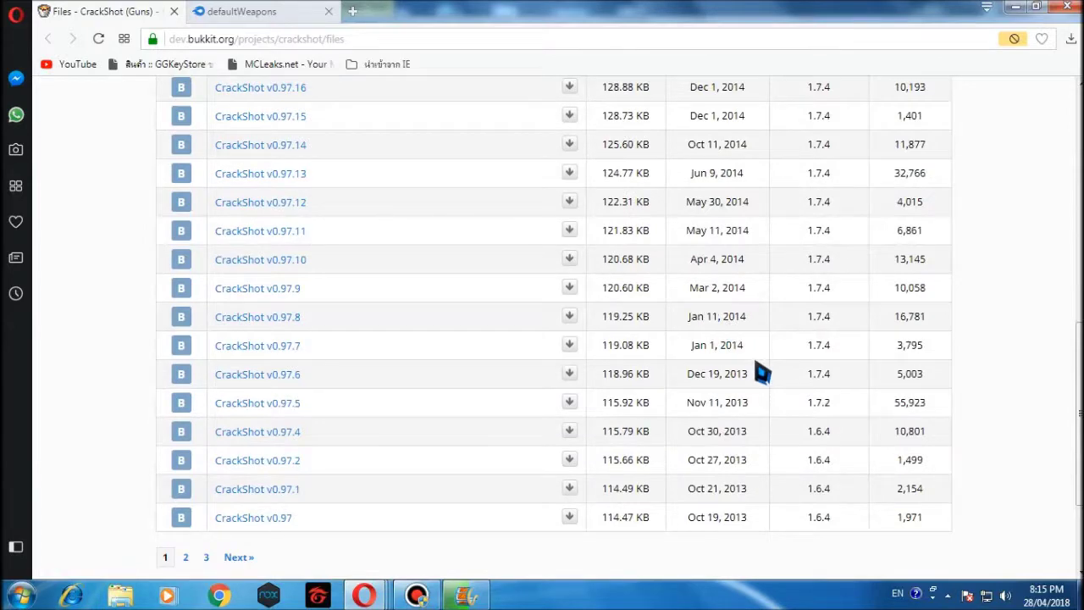
pyautogui.scroll(7, 588, 415)
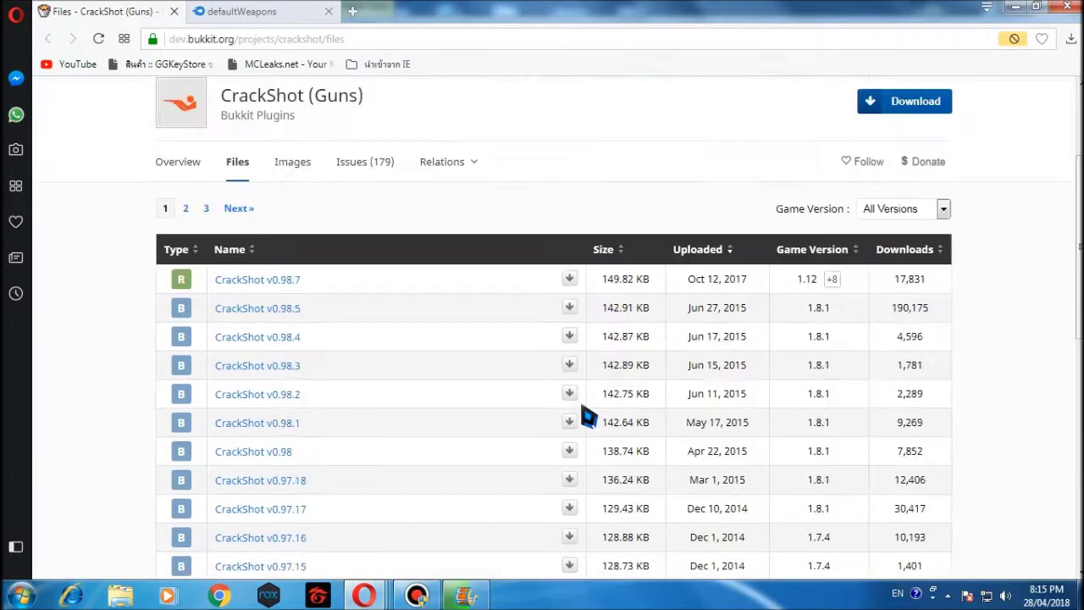
pyautogui.moveTo(833, 394)
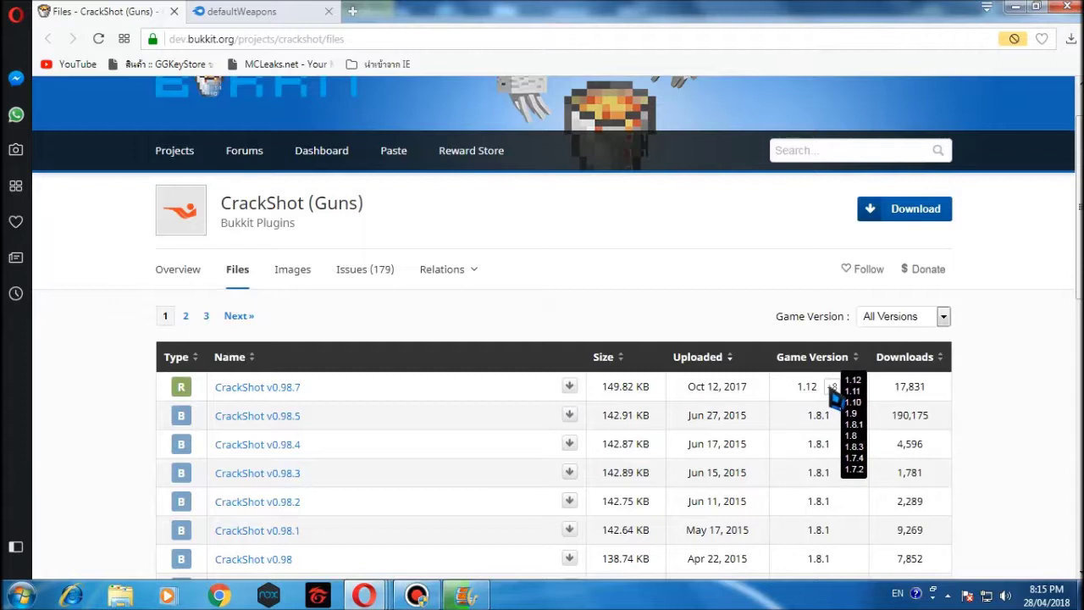
pyautogui.click(569, 385)
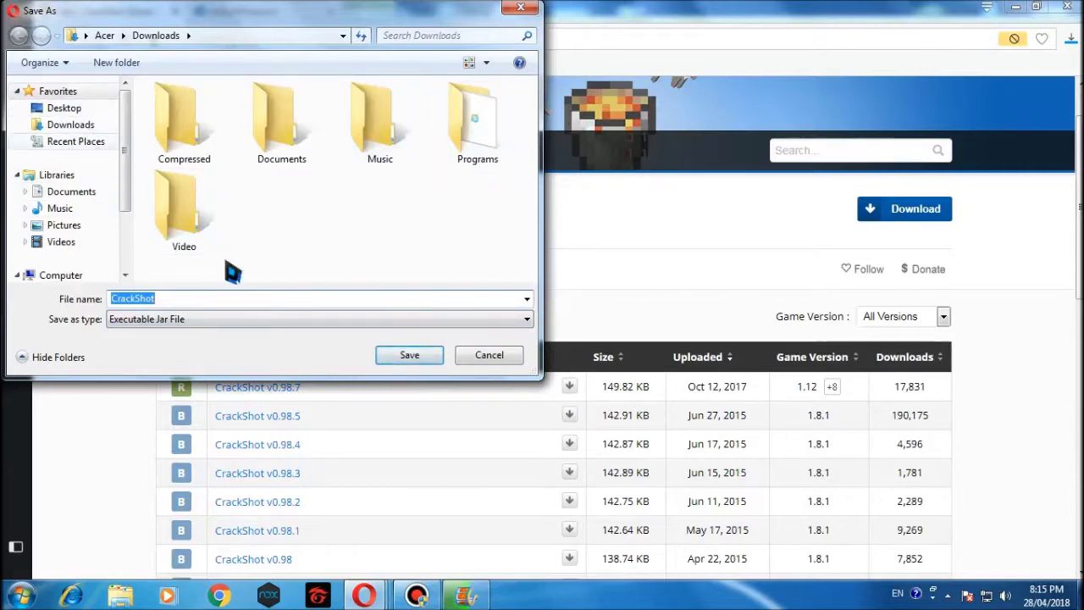
# Save CrackShot.jar to the Downloads folder under the name CrackShot.
pyautogui.click(412, 363)
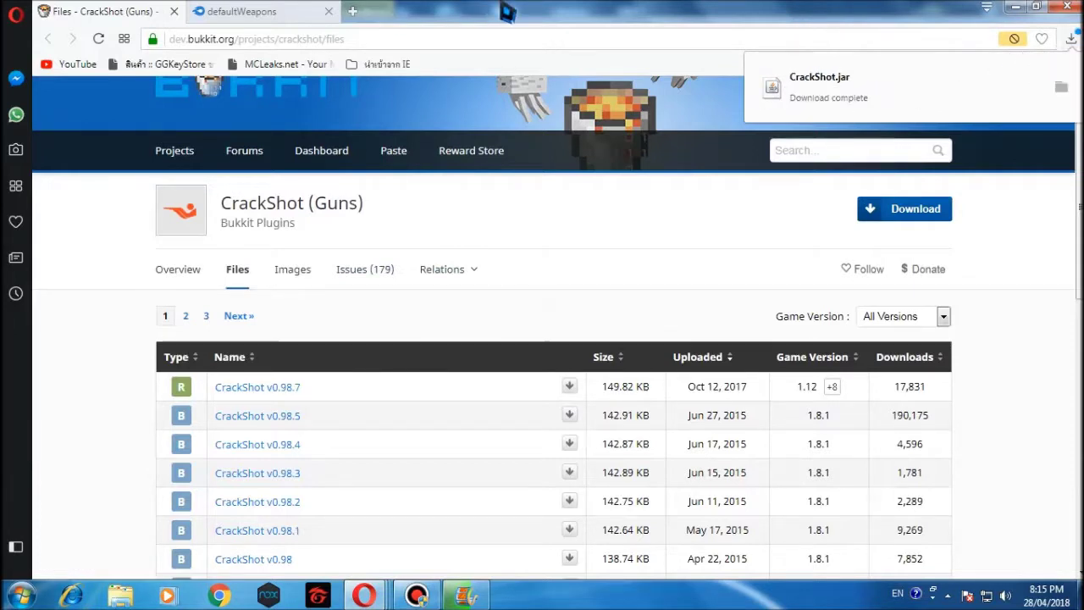
# Download the 3.42 KB defaultWeapons.yml from MediaFire, confirm it finished, and close the Lazada ad tab.
pyautogui.click(273, 11)
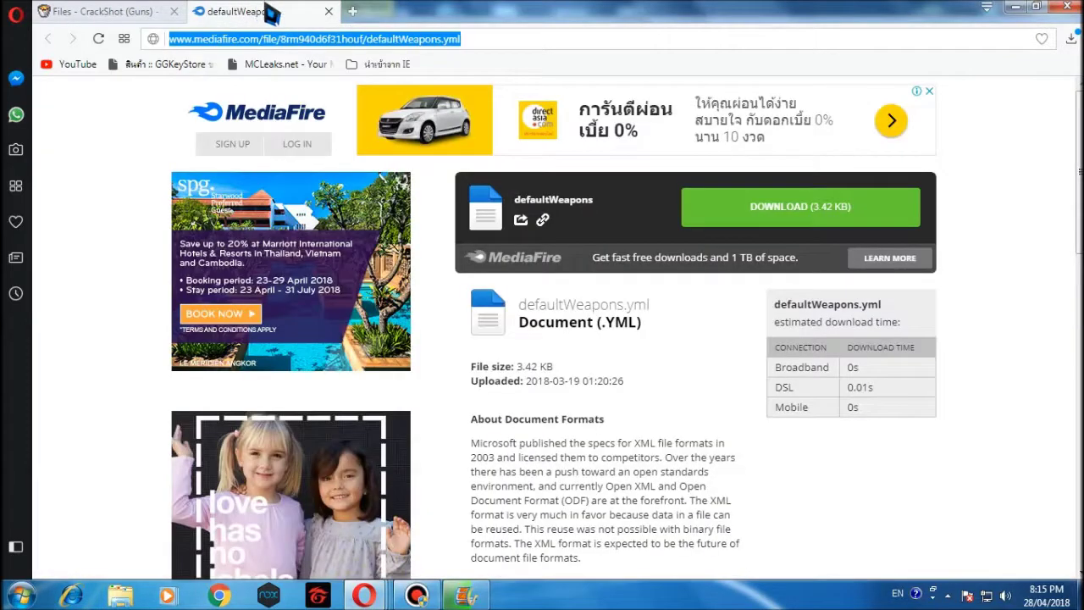
pyautogui.moveTo(479, 41); pyautogui.dragTo(127, 53)
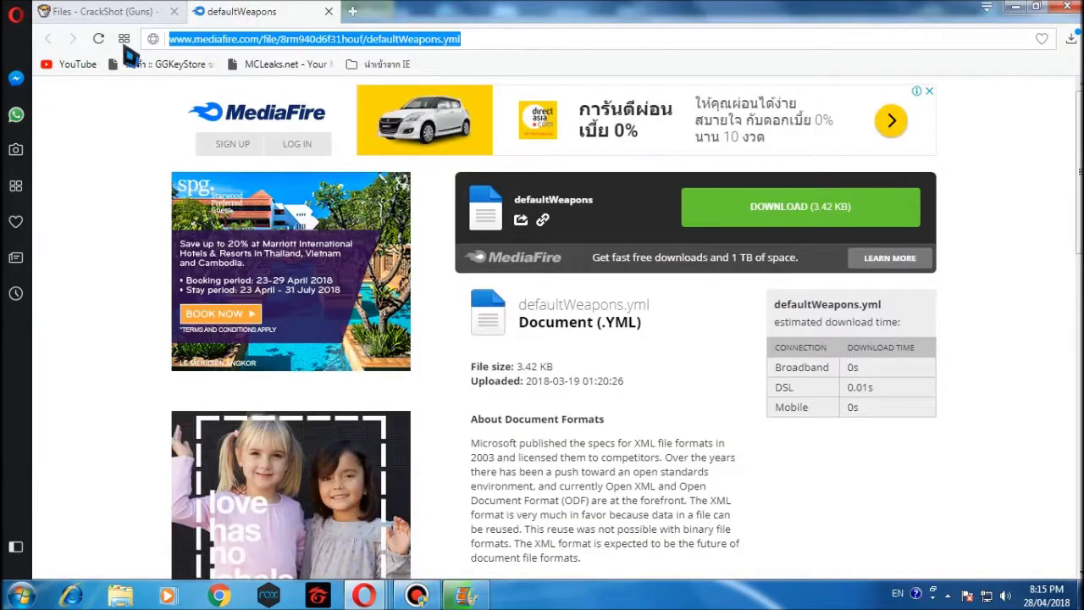
pyautogui.click(118, 144)
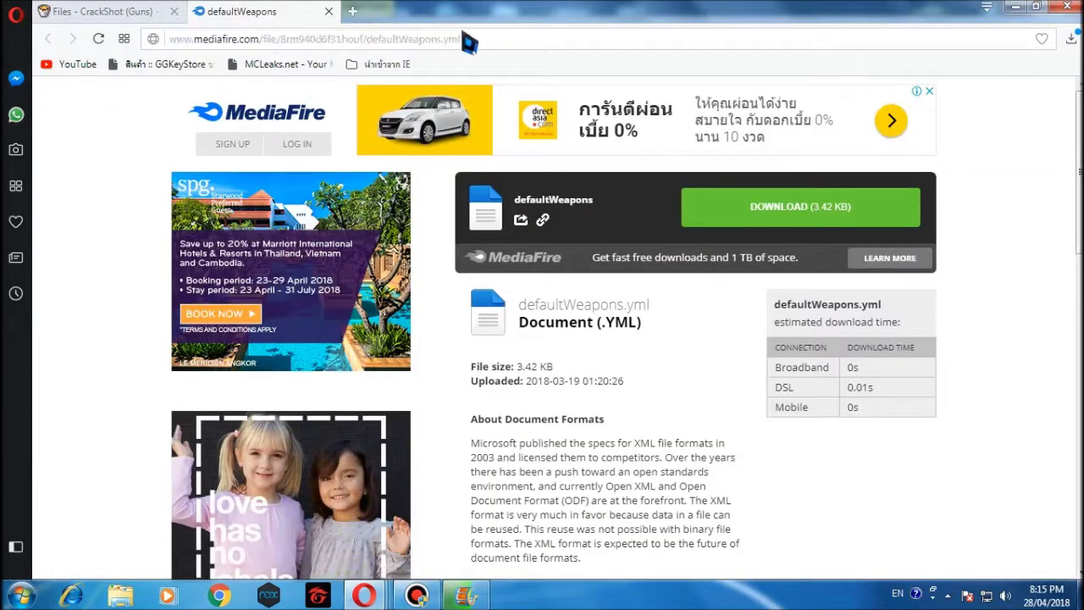
pyautogui.click(411, 39)
pyautogui.click(479, 41)
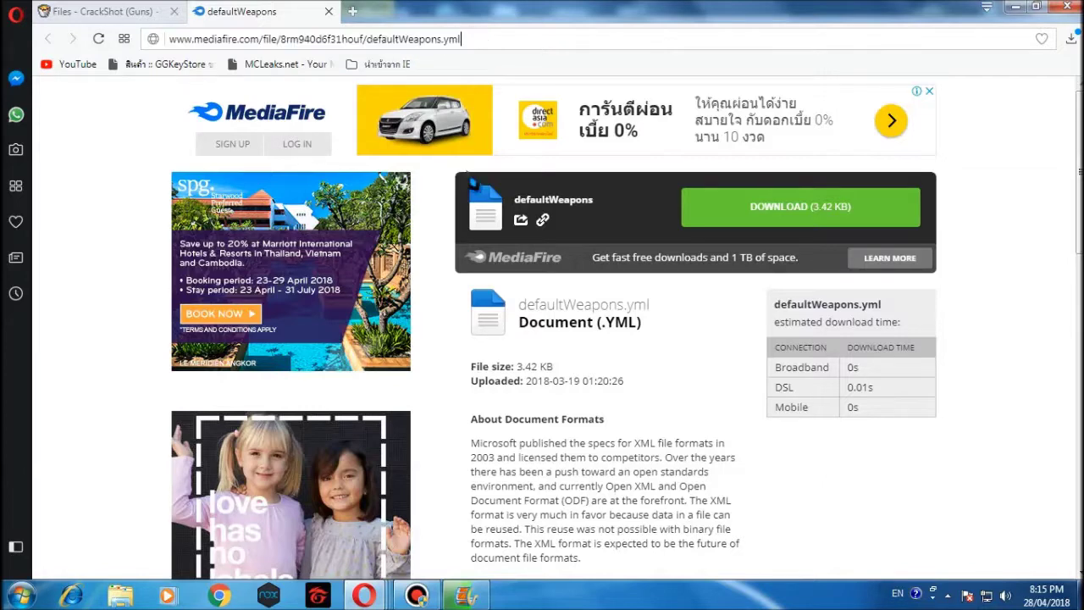
pyautogui.click(441, 222)
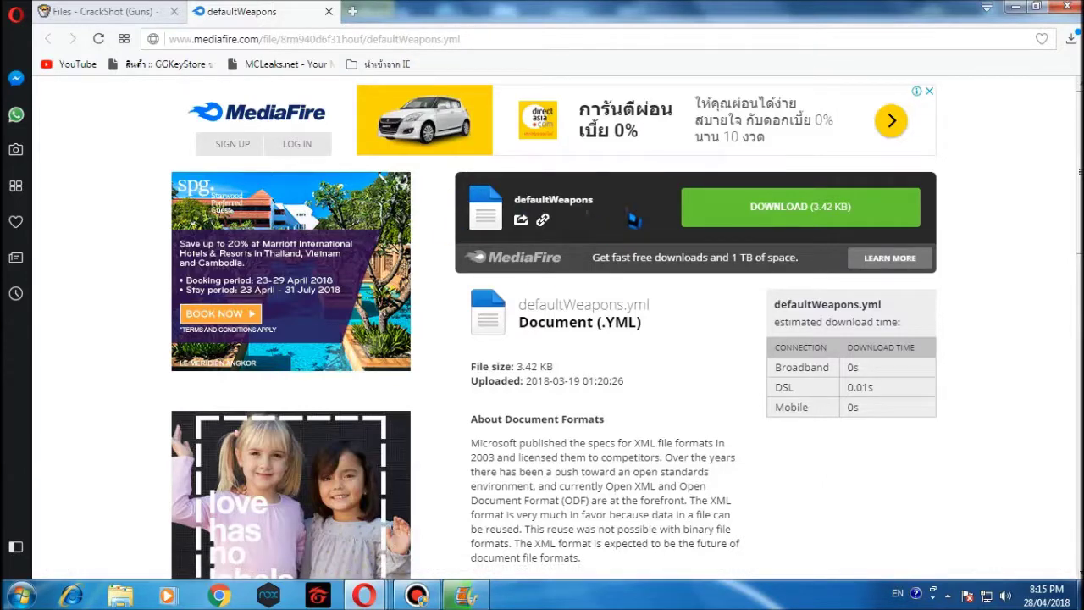
pyautogui.click(754, 217)
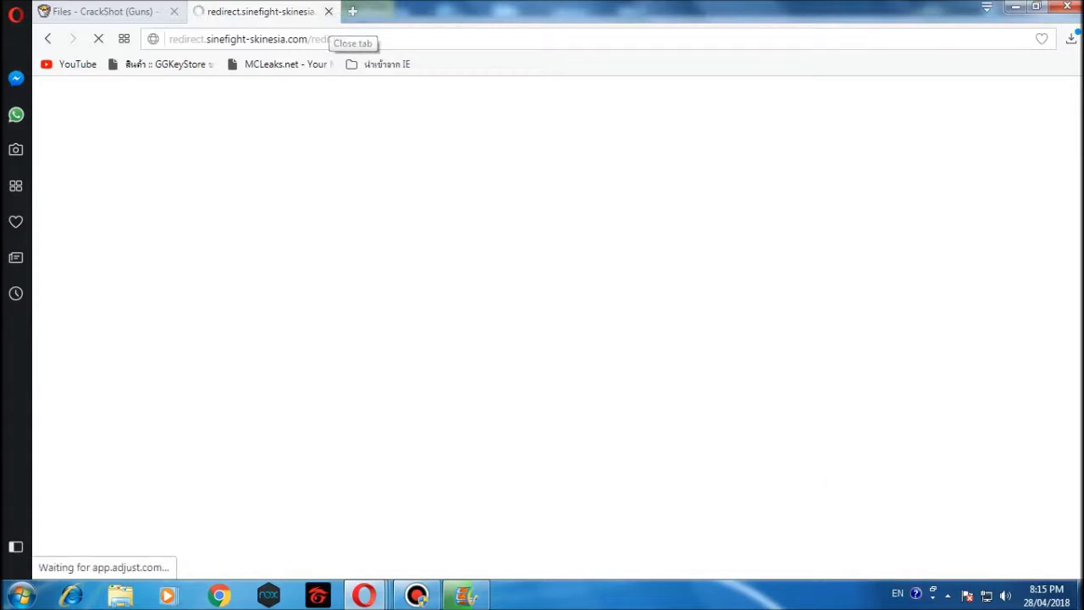
pyautogui.click(1071, 38)
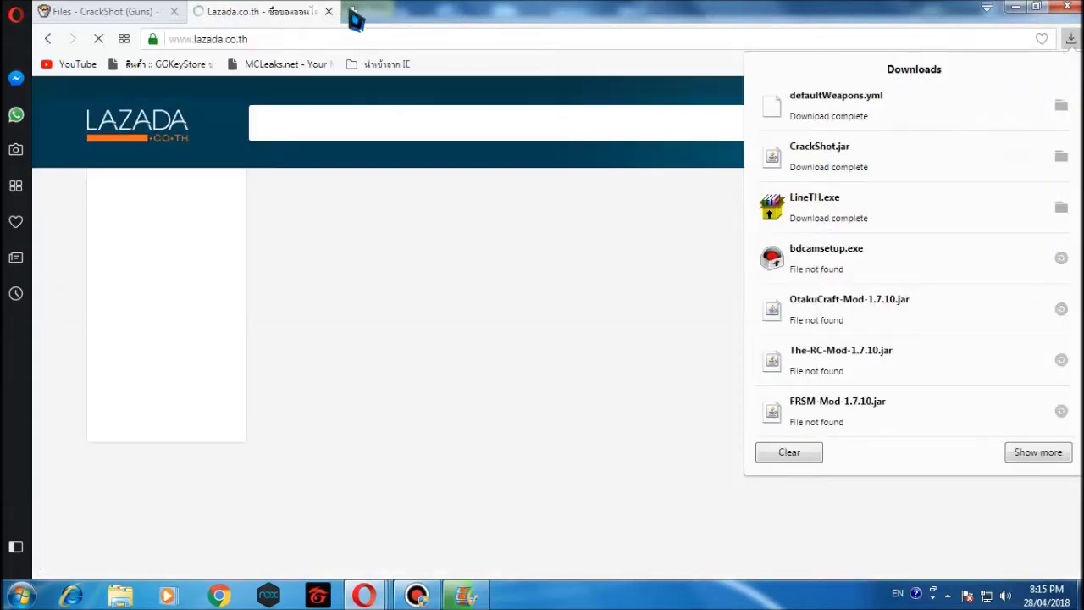
pyautogui.click(329, 12)
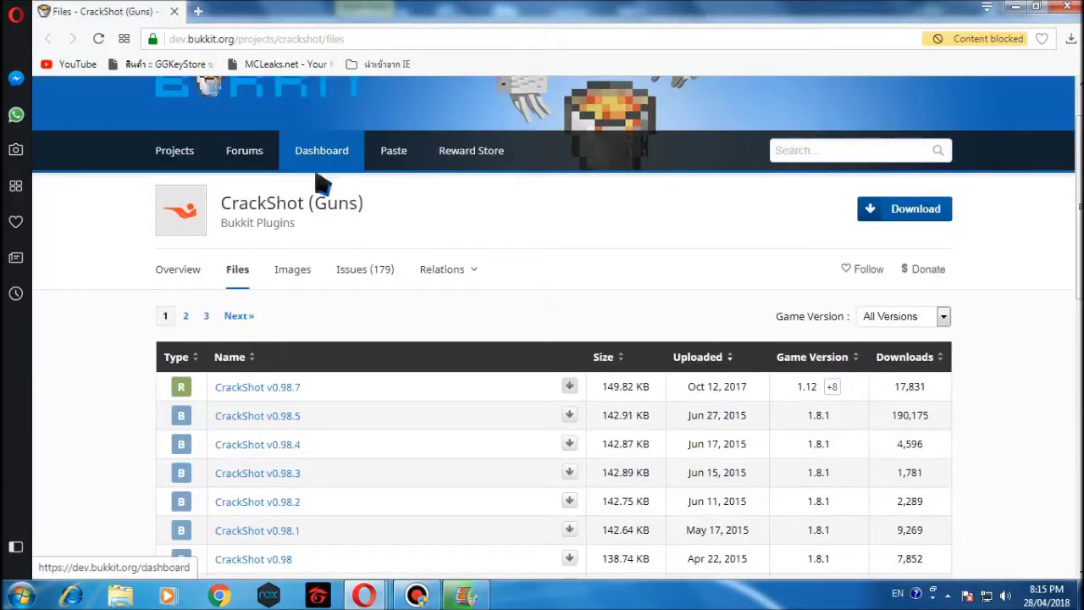
# Open Desktop > AutoServerMC > plugins in an Explorer window and move it up and right.
pyautogui.click(123, 596)
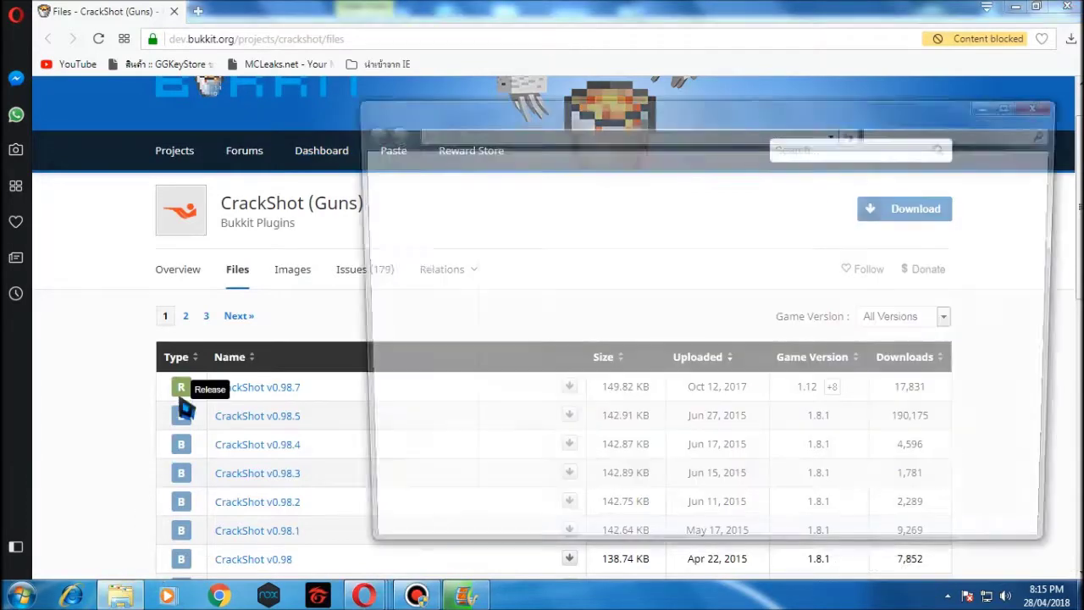
pyautogui.click(410, 205)
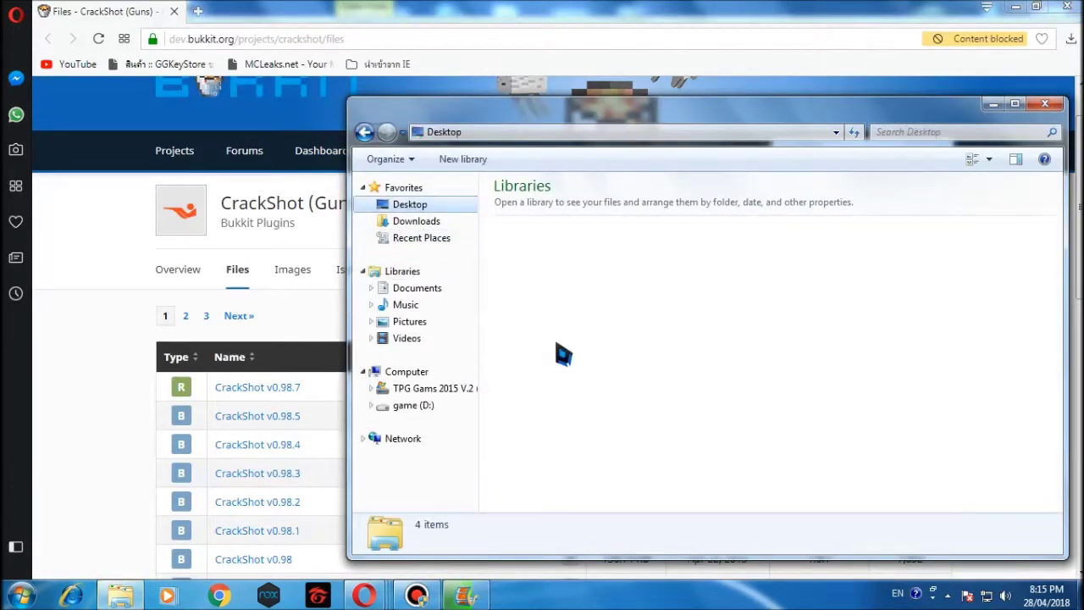
pyautogui.click(613, 347)
pyautogui.scroll(-5, 613, 347)
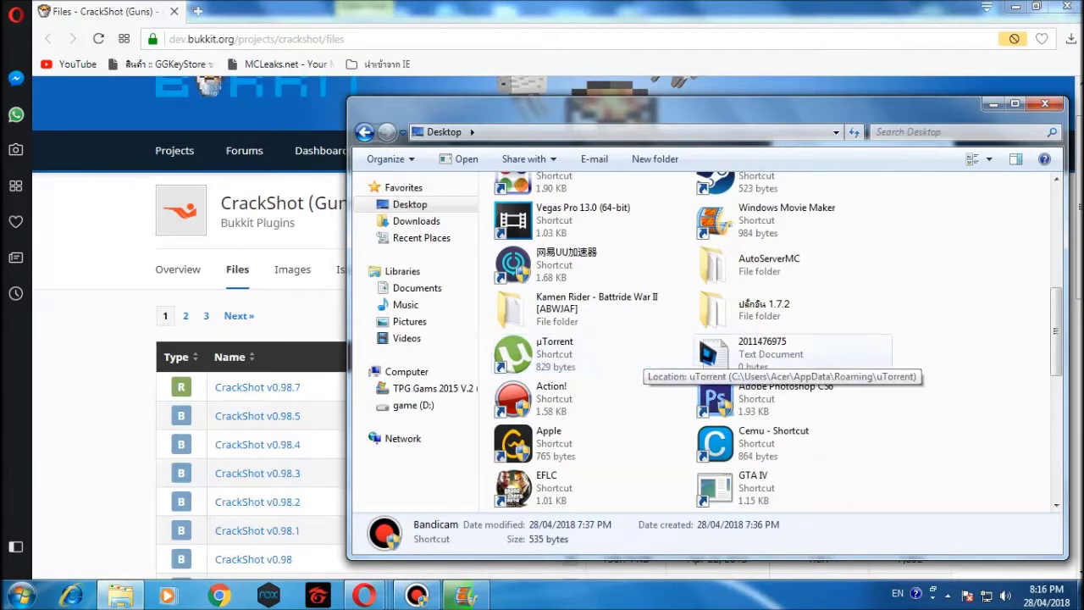
pyautogui.doubleClick(743, 285)
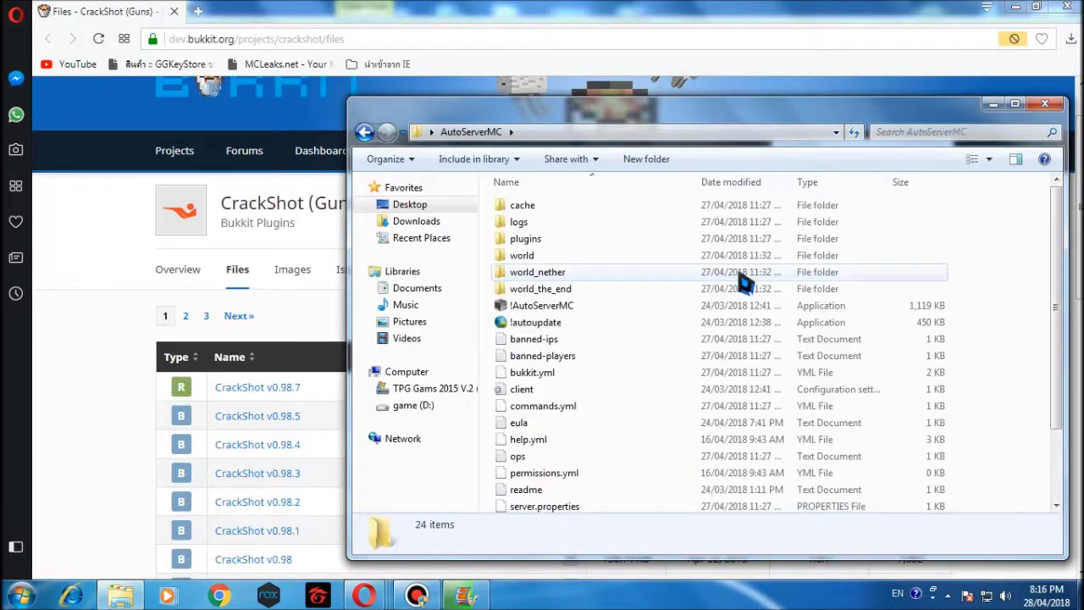
pyautogui.doubleClick(562, 243)
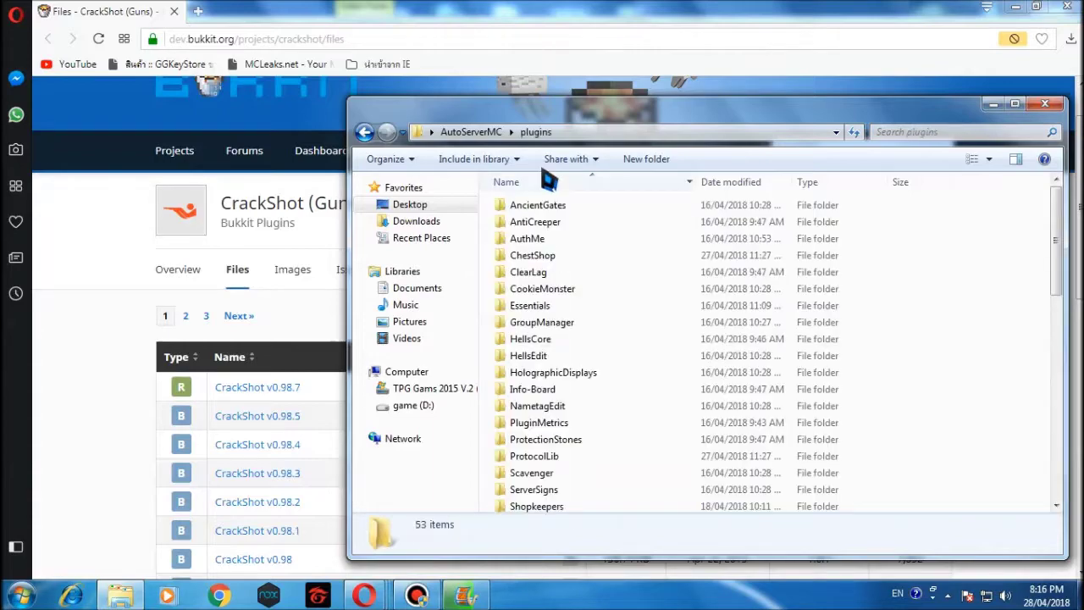
pyautogui.moveTo(523, 123); pyautogui.dragTo(592, 95)
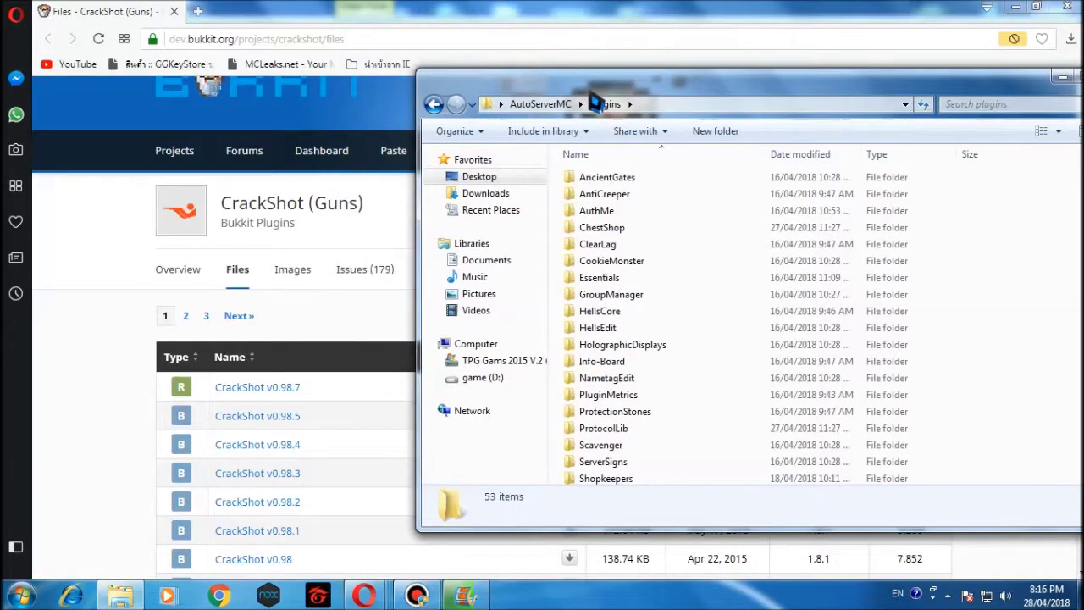
# Open Downloads in a second window, delete the LineTH installer, and select CrackShot.
pyautogui.press('super+r')
pyautogui.click(157, 544)
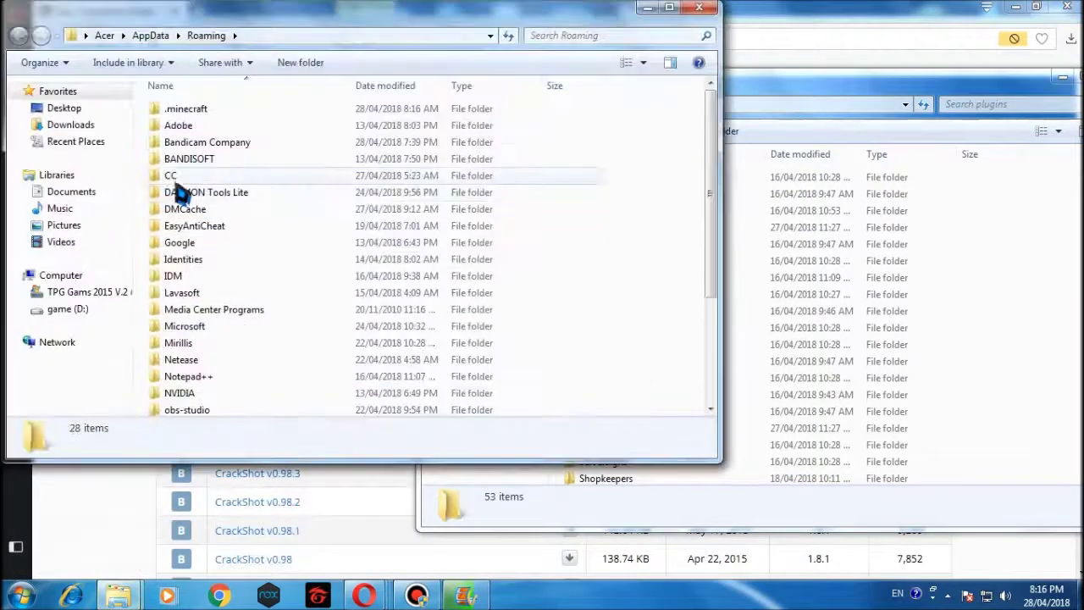
pyautogui.click(51, 125)
pyautogui.doubleClick(281, 218)
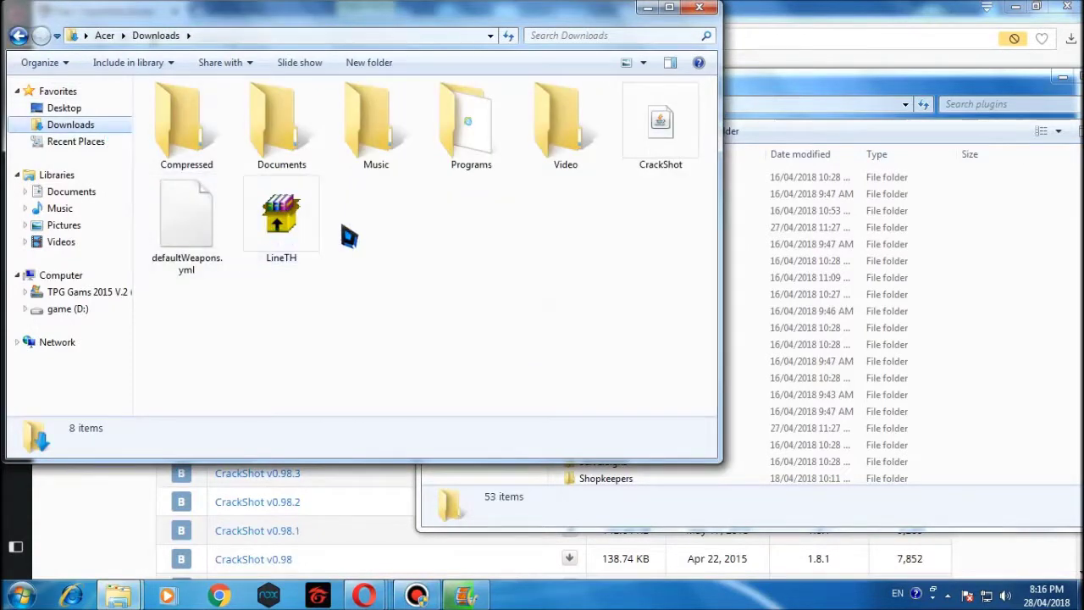
pyautogui.click(310, 235)
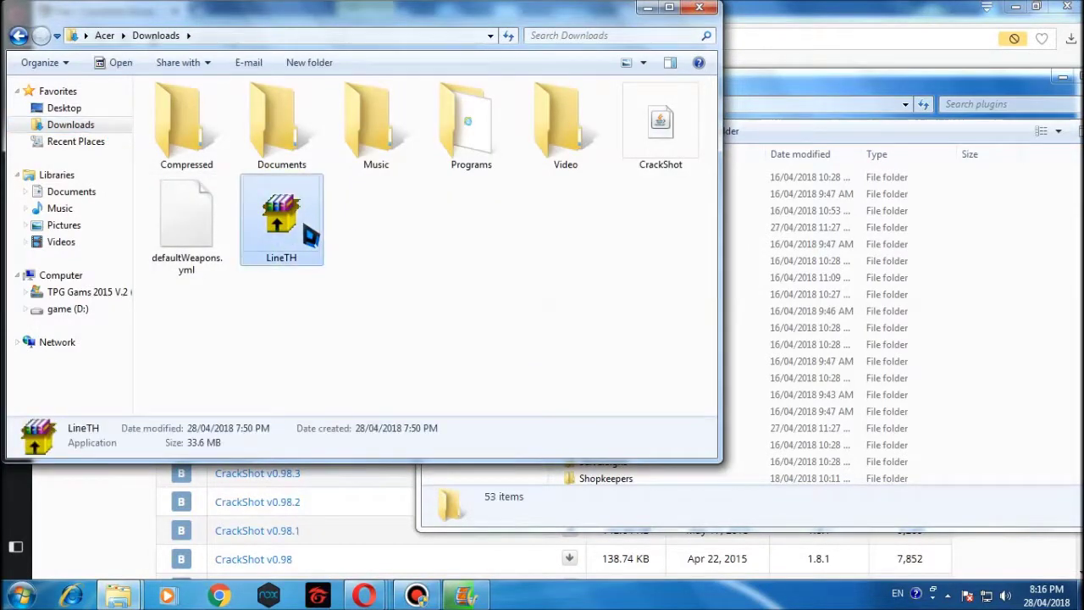
pyautogui.press('Delete')
pyautogui.press('Return')
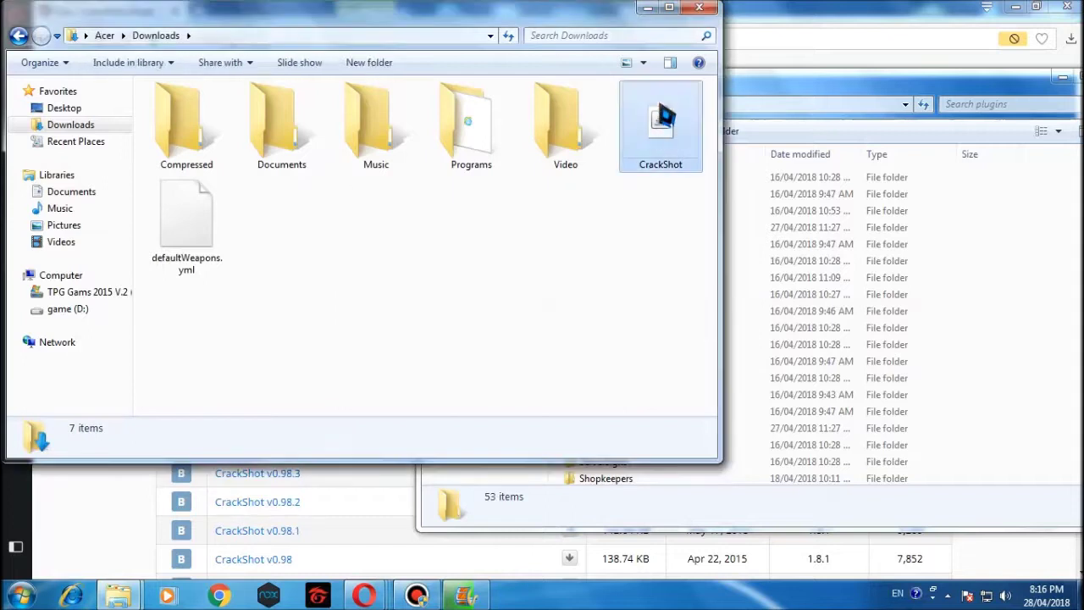
pyautogui.click(665, 129)
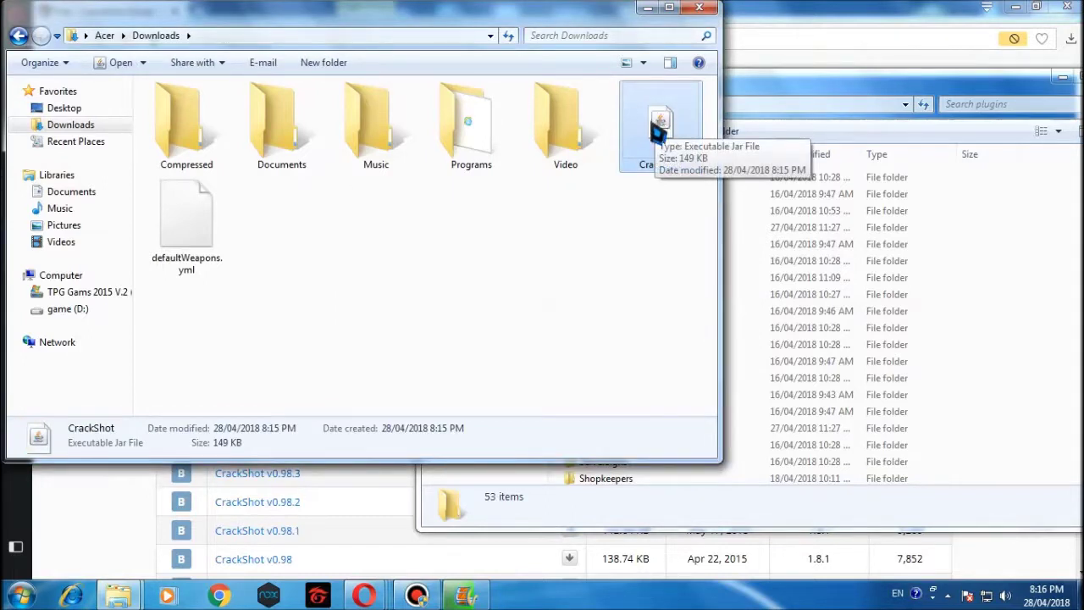
# Move CrackShot into the plugins folder, then run startserver in AutoServerMC to launch Spigot.
pyautogui.moveTo(661, 131); pyautogui.dragTo(1055, 299)
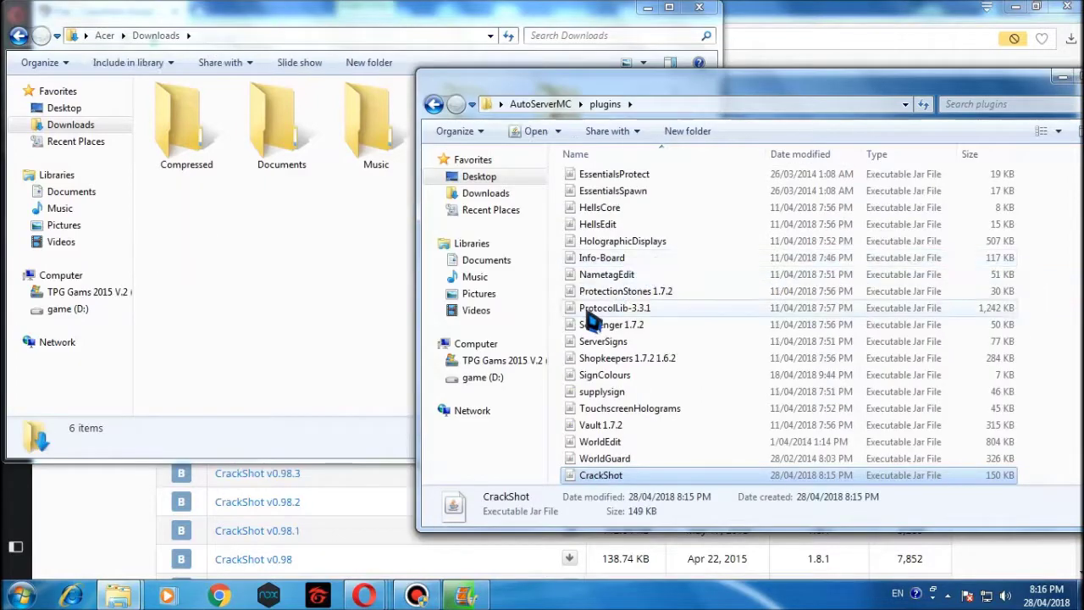
pyautogui.click(434, 104)
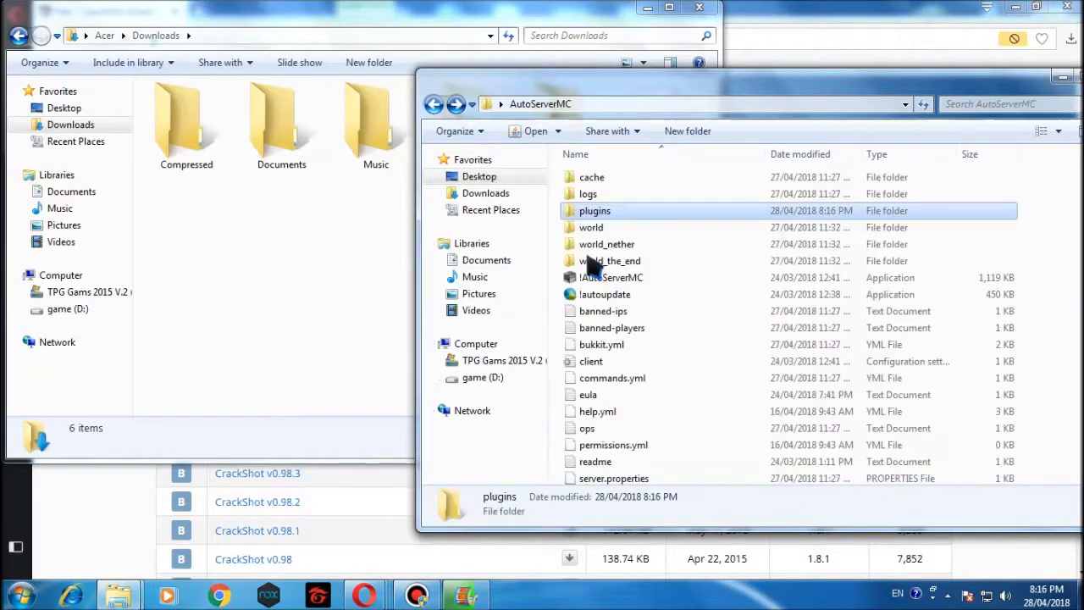
pyautogui.click(565, 310)
pyautogui.scroll(-2, 593, 356)
pyautogui.click(602, 444)
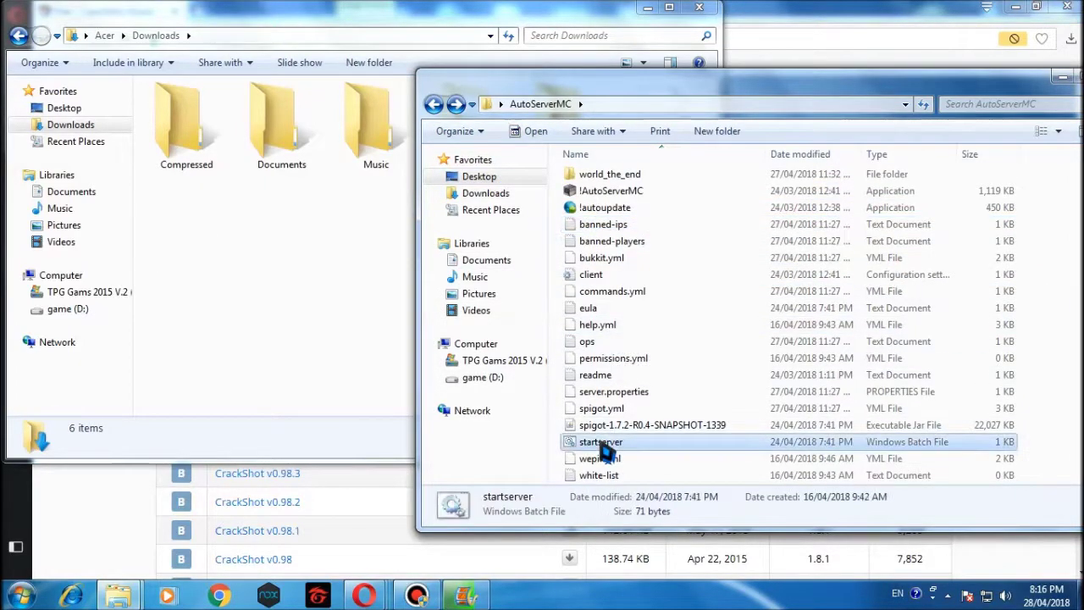
pyautogui.doubleClick(602, 447)
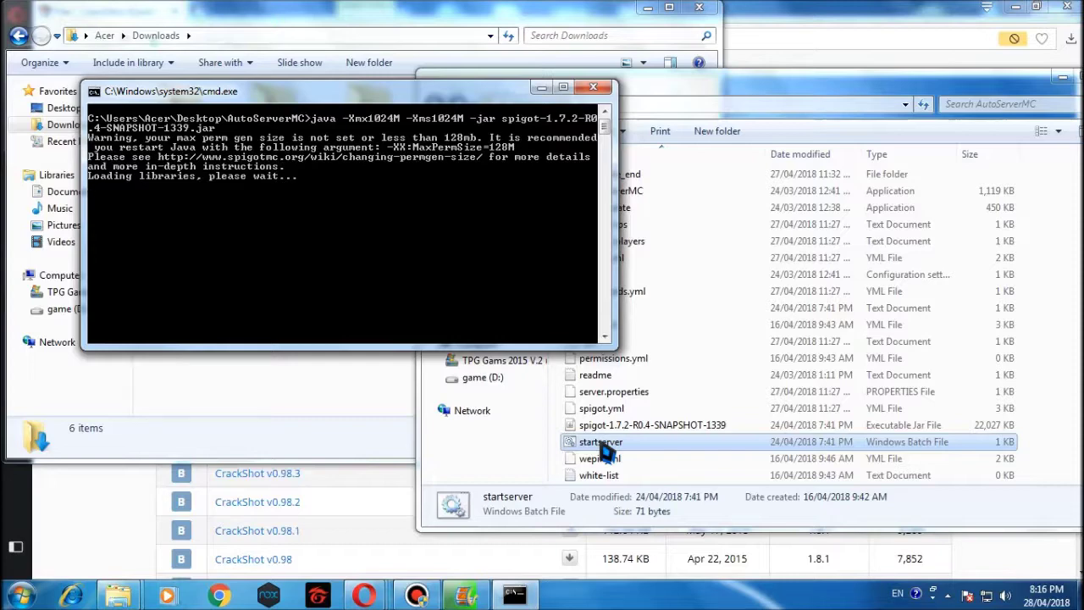
# Bring the Downloads window forward and switch it to the Desktop folder.
pyautogui.click(311, 13)
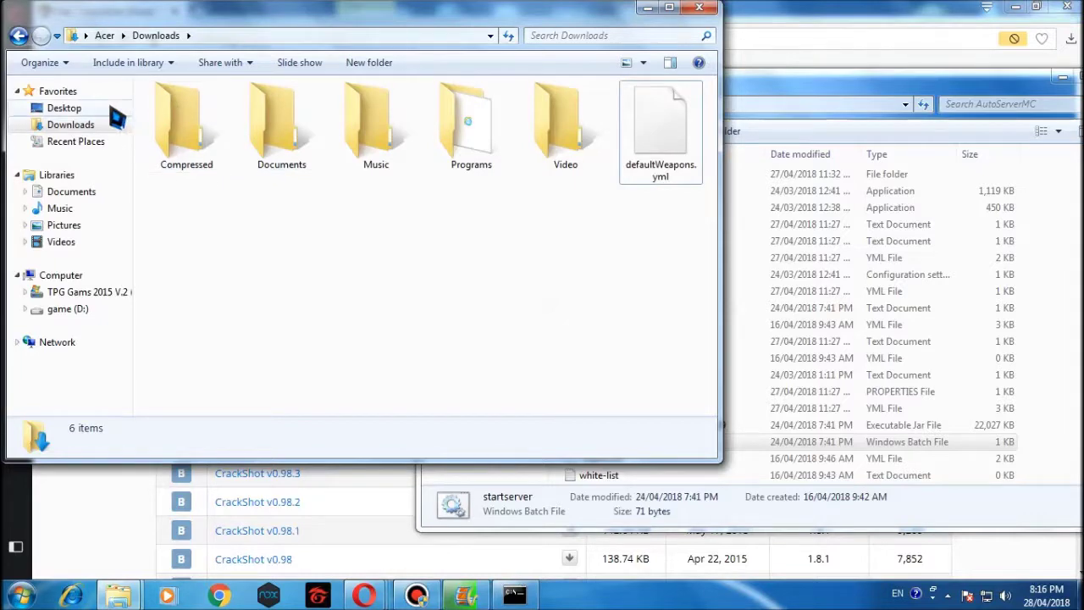
pyautogui.press('super+r')
pyautogui.click(157, 551)
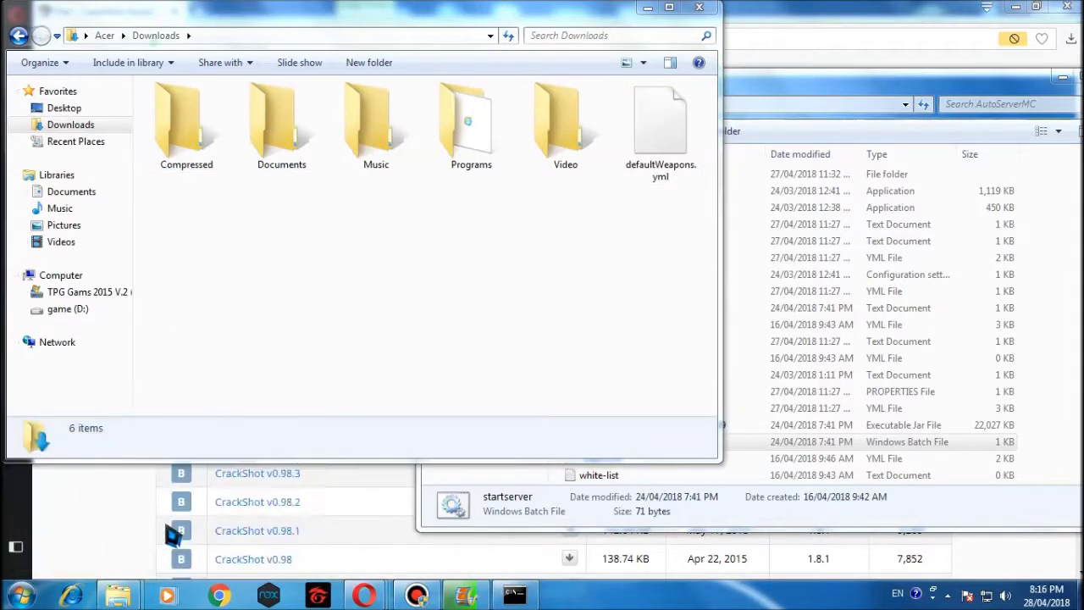
pyautogui.click(84, 128)
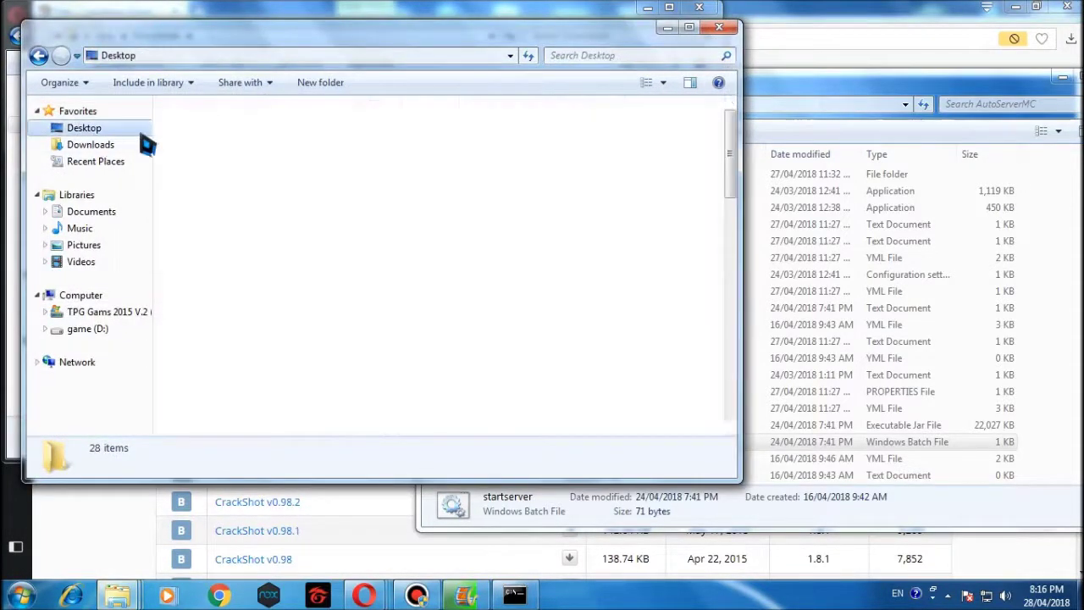
pyautogui.click(497, 206)
# Scroll through the Desktop files and select the MinecraftB launcher shortcut.
pyautogui.scroll(-10, 508, 207)
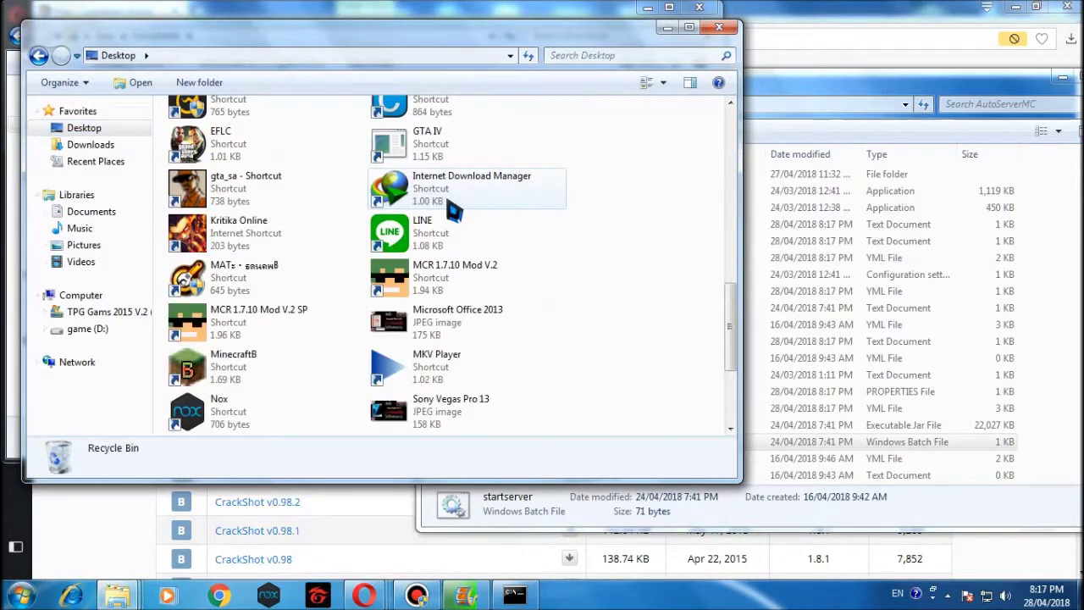
pyautogui.scroll(-3, 424, 211)
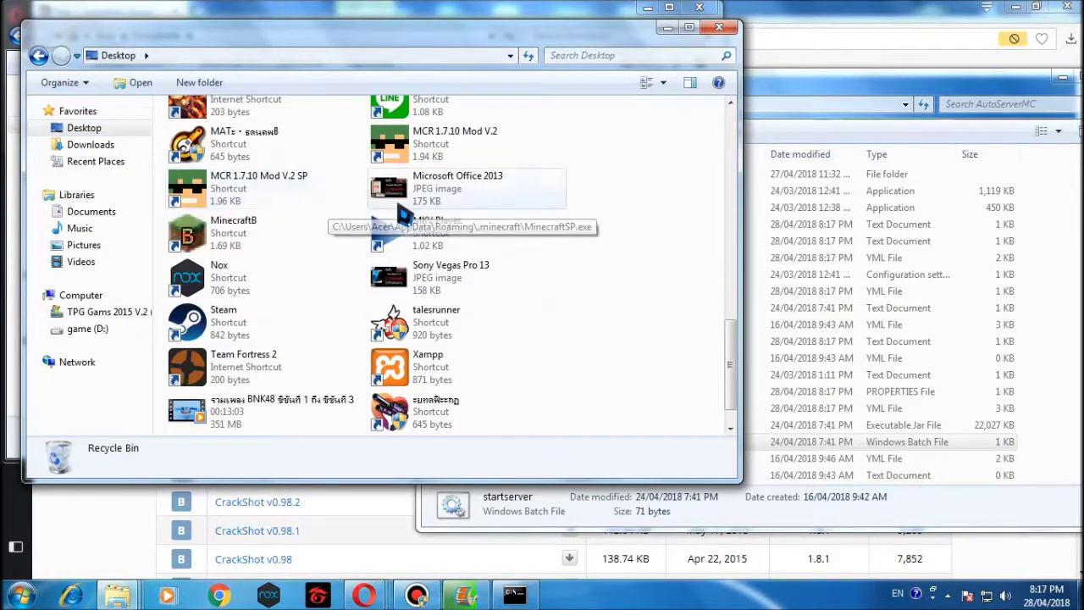
pyautogui.scroll(-1, 381, 254)
pyautogui.scroll(3, 421, 286)
pyautogui.scroll(10, 421, 286)
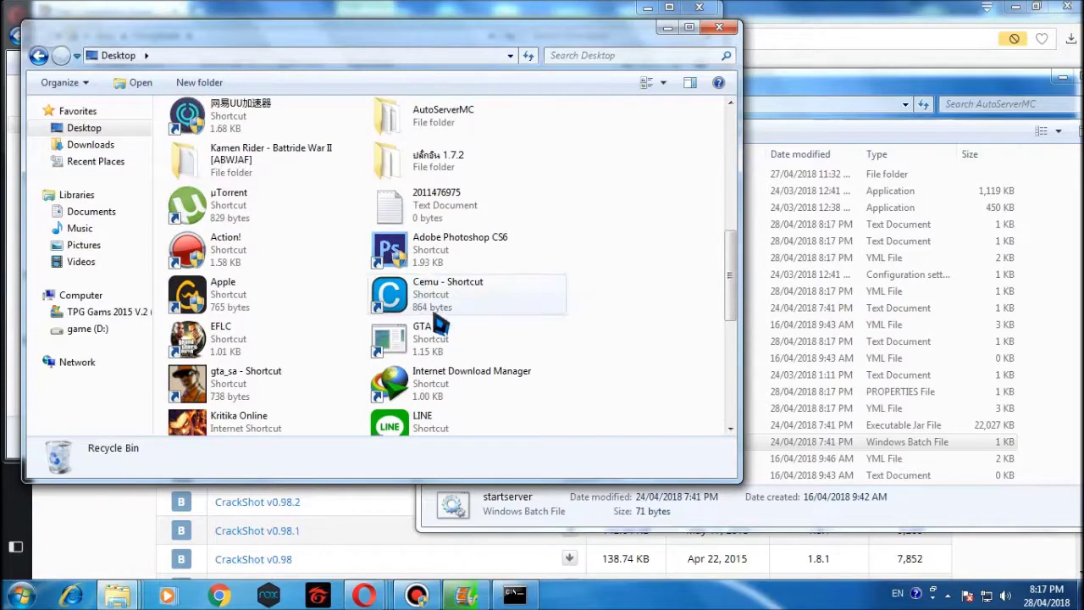
pyautogui.scroll(1, 441, 332)
pyautogui.scroll(-6, 440, 332)
pyautogui.scroll(-5, 440, 328)
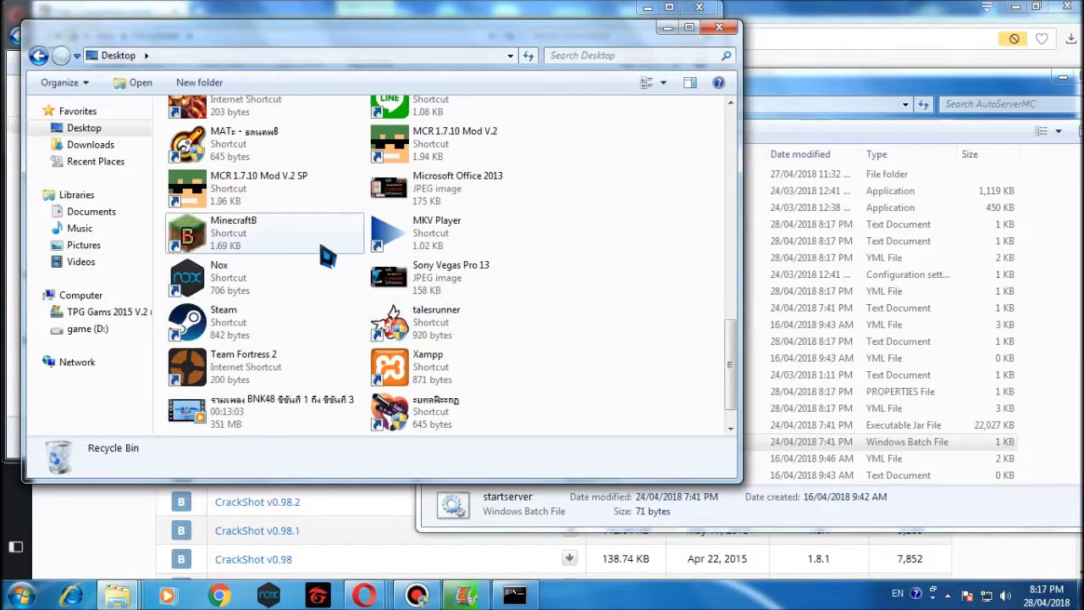
pyautogui.click(326, 254)
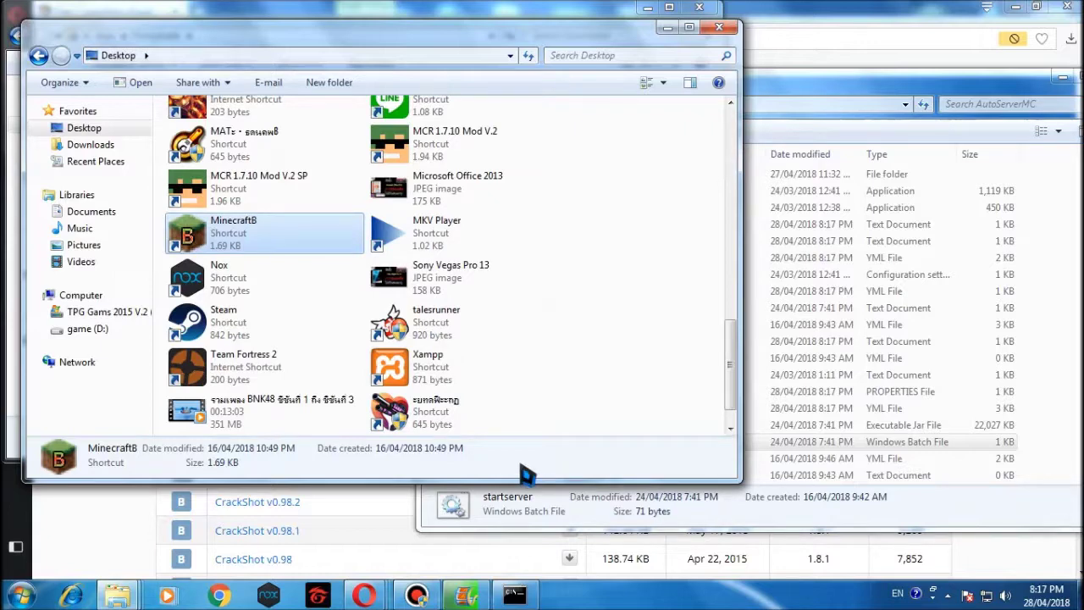
pyautogui.hotkey('alt', 'Tab')
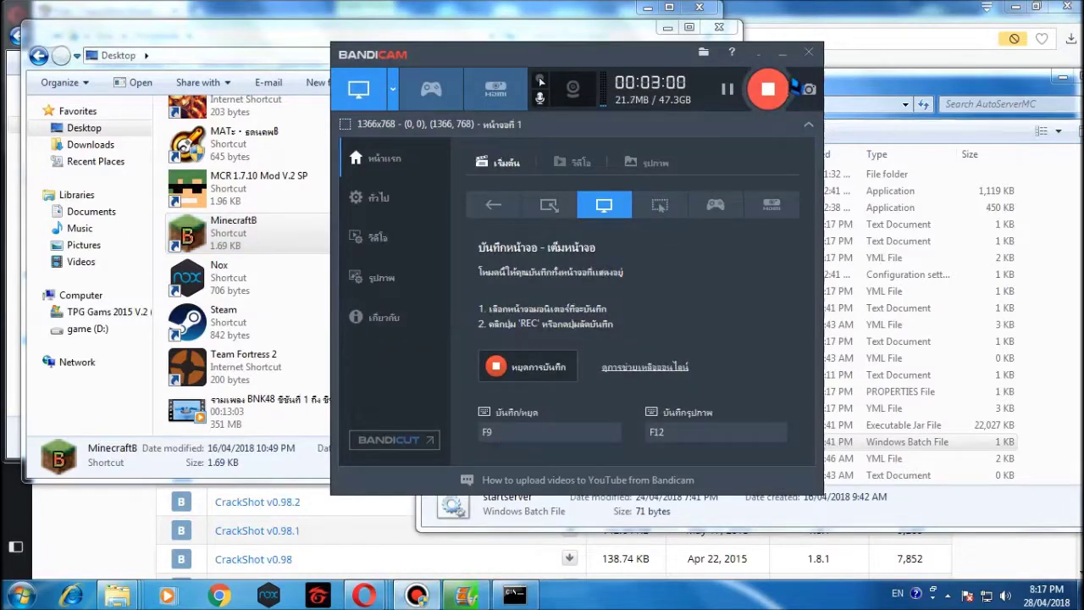
pyautogui.click(783, 52)
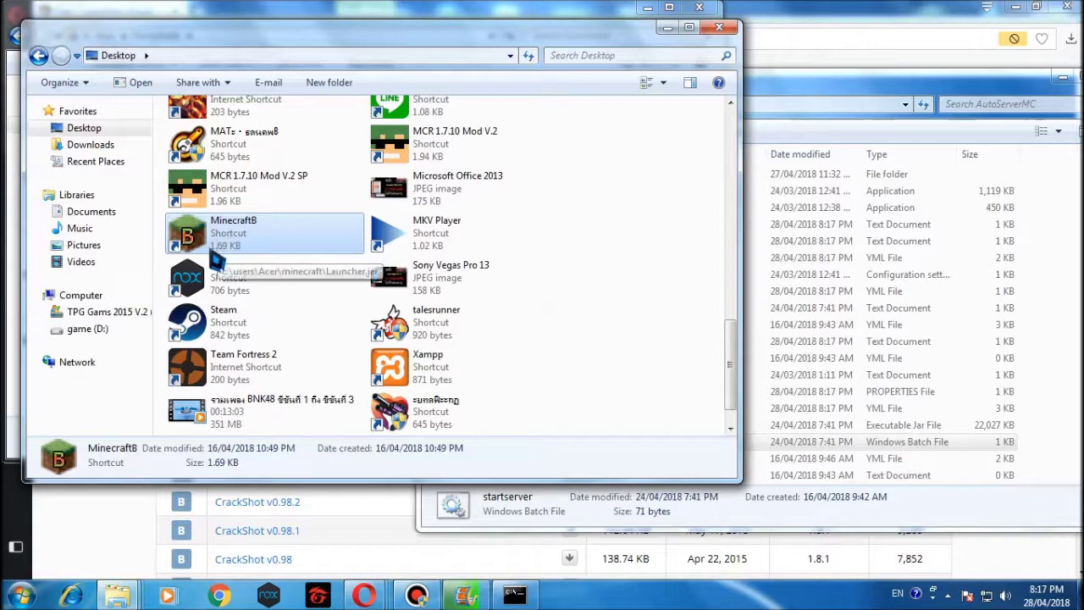
pyautogui.click(95, 329)
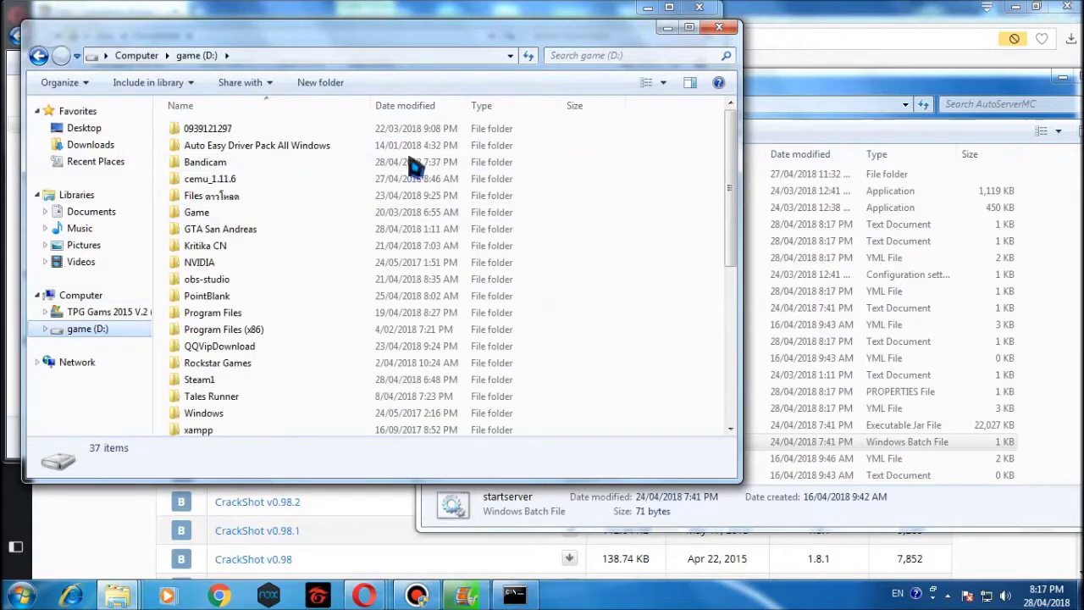
# Browse the C: drive's Program Files and Program Files (x86) folders.
pyautogui.click(54, 313)
pyautogui.click(203, 364)
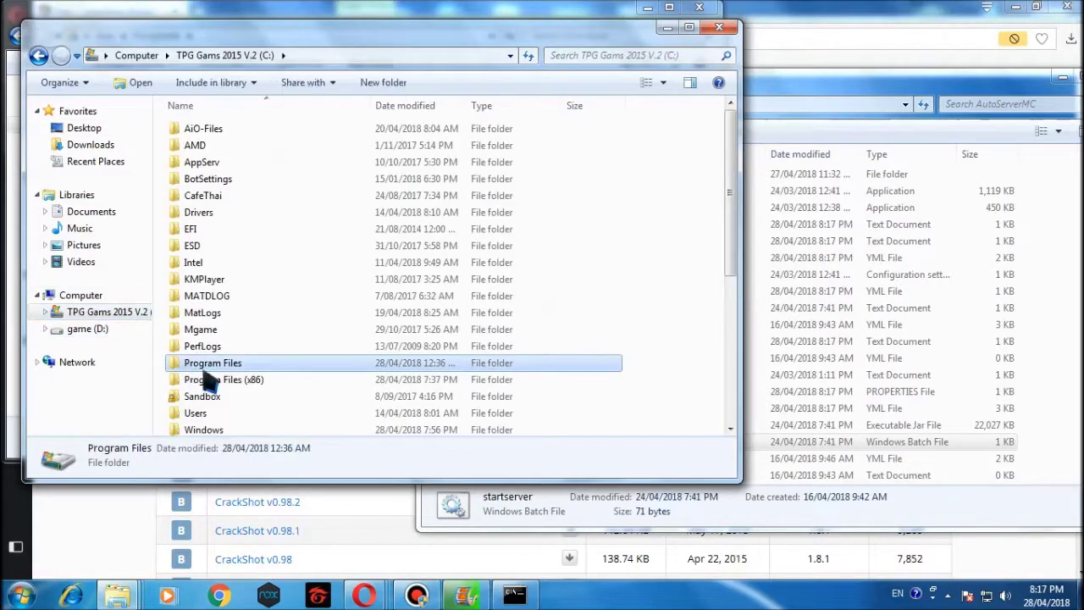
pyautogui.click(224, 386)
pyautogui.scroll(-2, 228, 407)
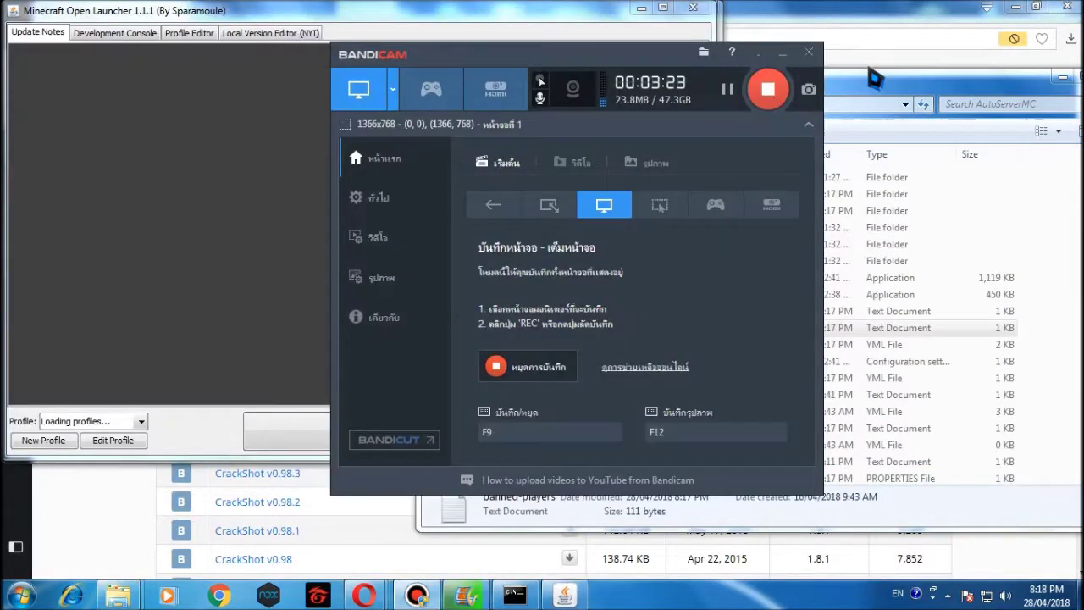
# Close Bandicam, start Minecraft with the logged-in account, and bring up the server console.
pyautogui.click(812, 56)
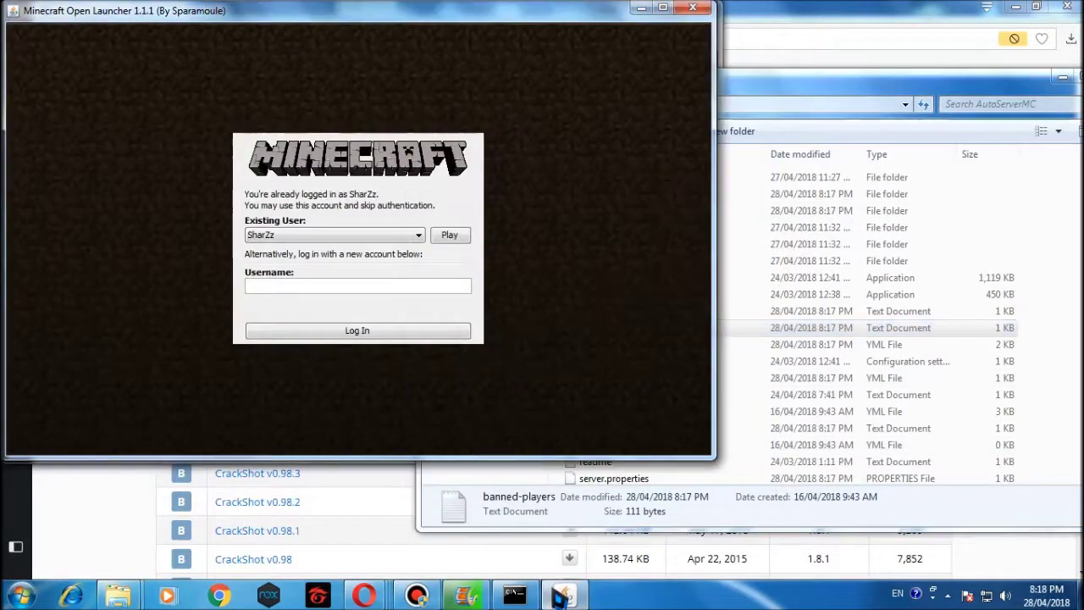
pyautogui.click(449, 237)
pyautogui.click(359, 415)
pyautogui.click(514, 595)
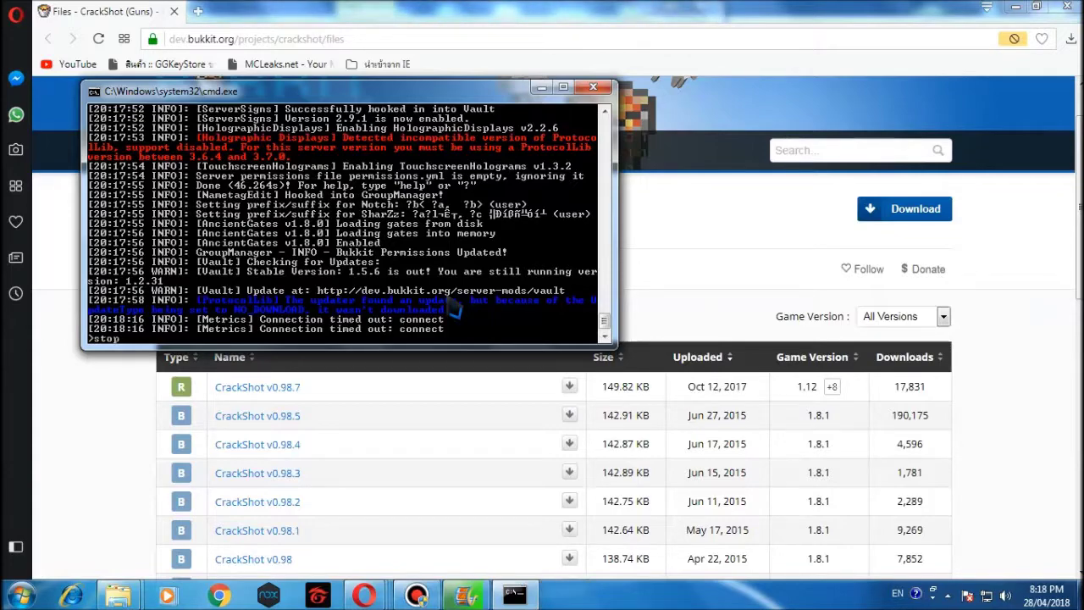
# Enter 'stop' in the server console, then close the window once the worlds have saved.
pyautogui.write('stop')
pyautogui.press('Return')
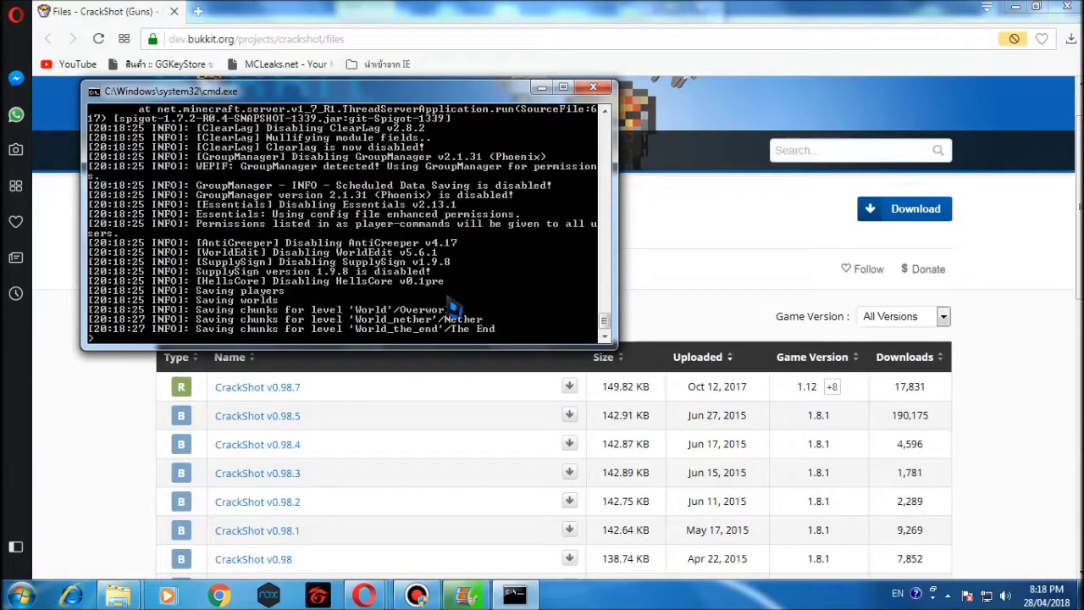
pyautogui.press('Return')
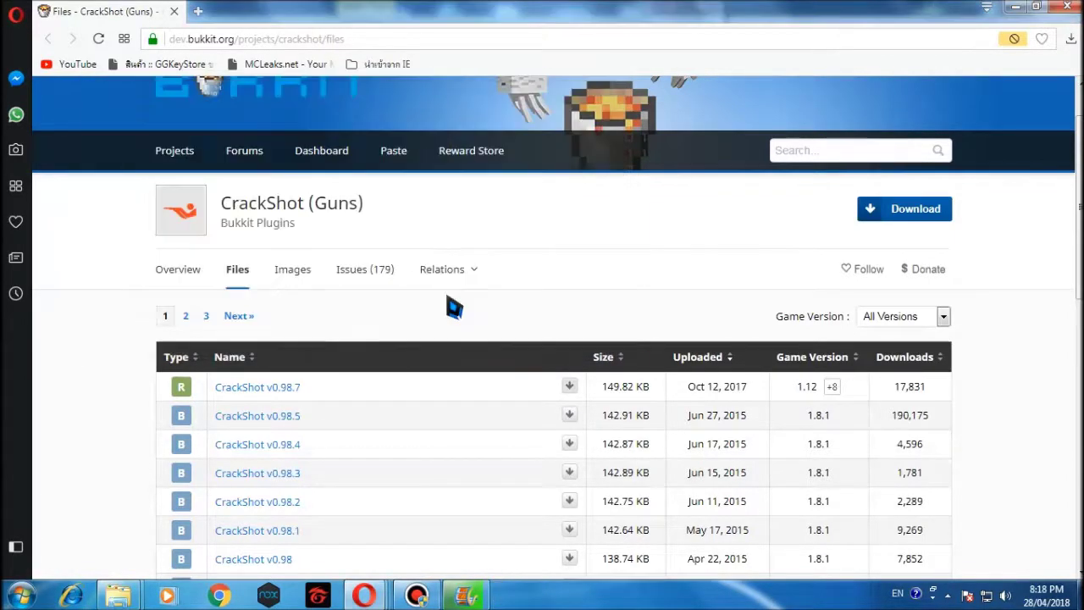
# Open AutoServerMC > plugins > CrackShot > weapons and get the Minecraft window out of the way.
pyautogui.moveTo(117, 595)
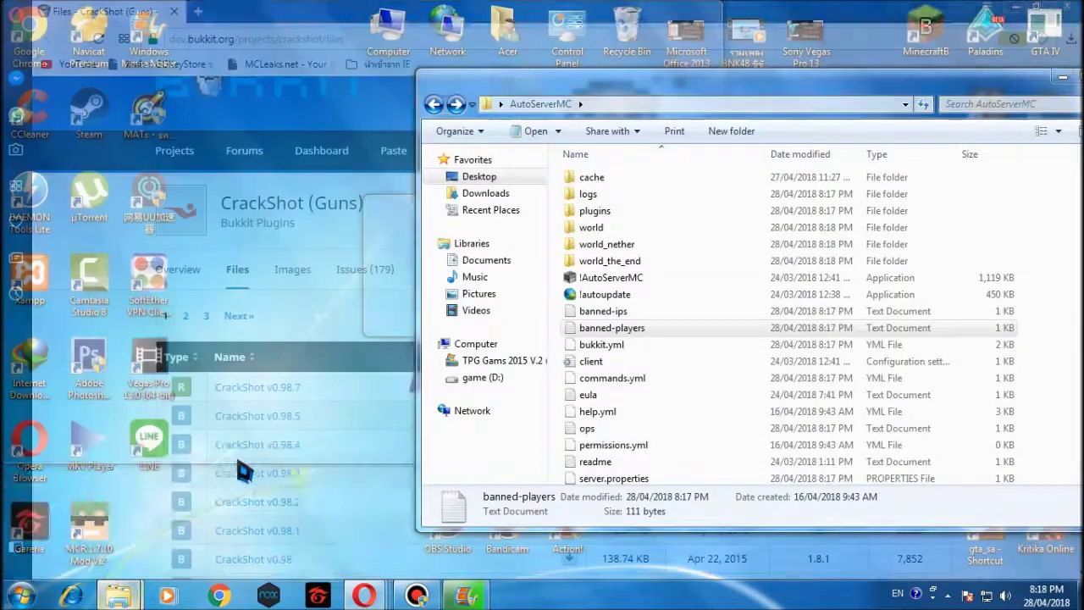
pyautogui.click(244, 471)
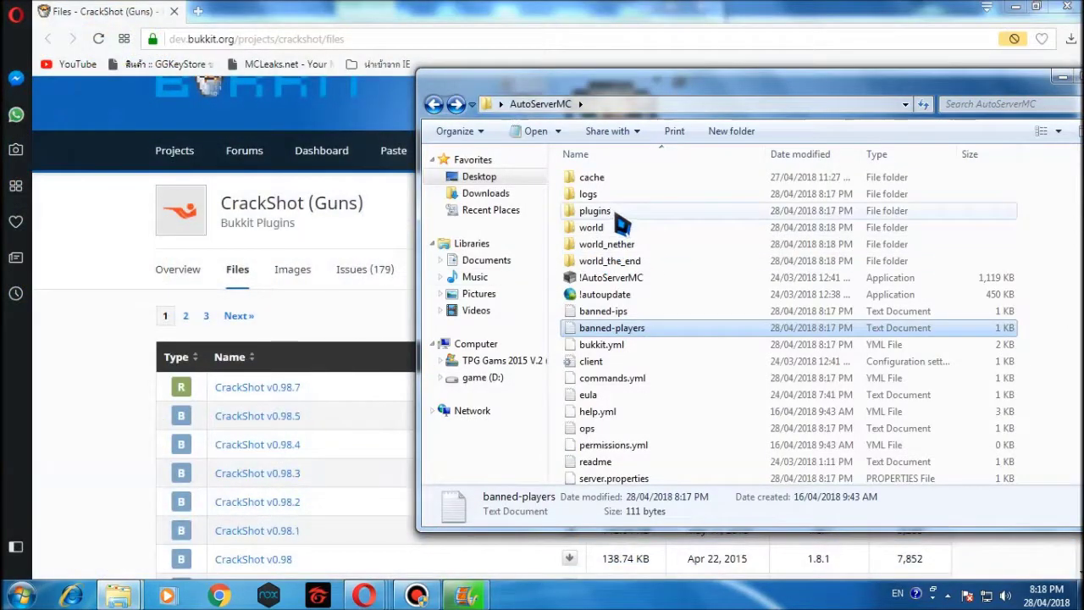
pyautogui.click(616, 216)
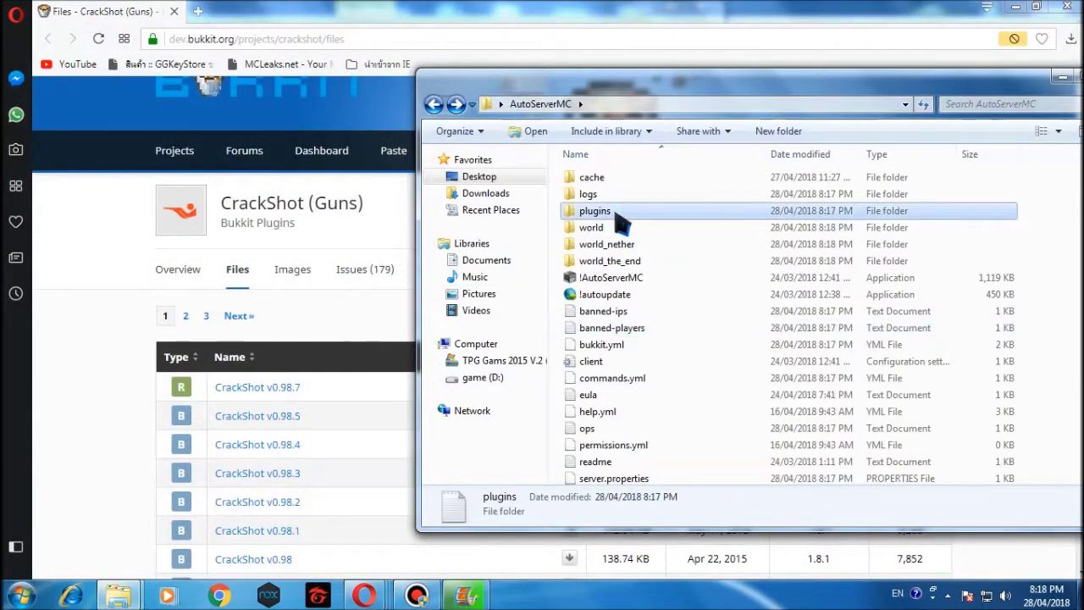
pyautogui.doubleClick(615, 217)
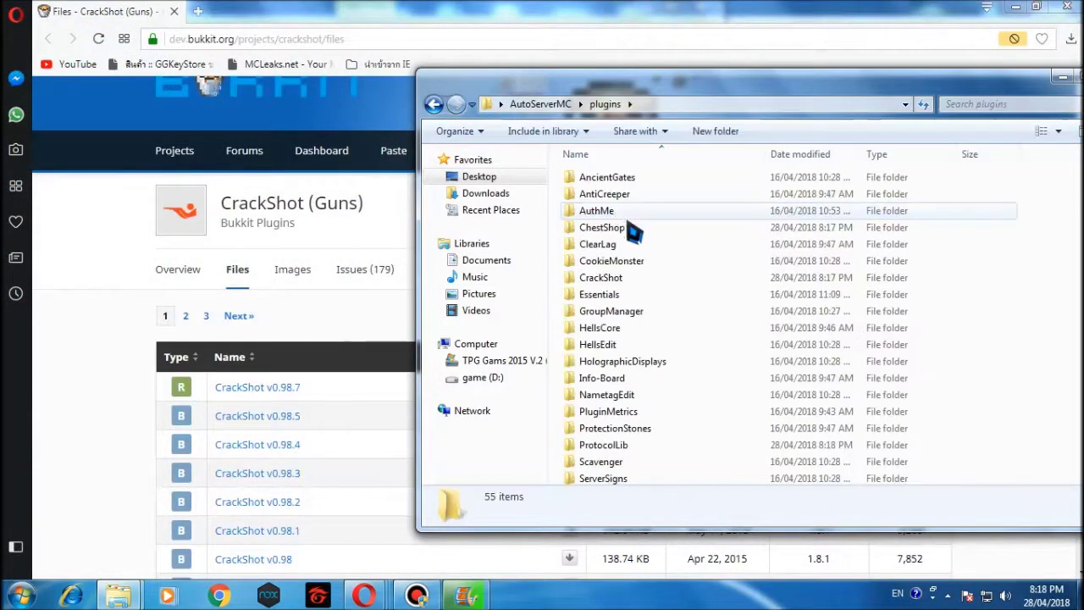
pyautogui.click(619, 280)
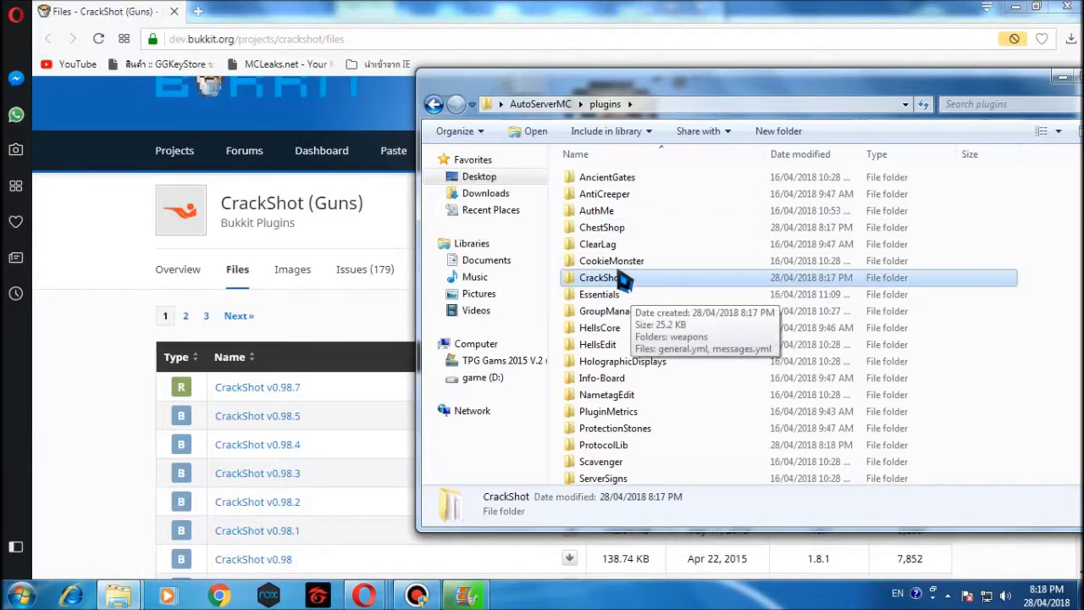
pyautogui.doubleClick(621, 282)
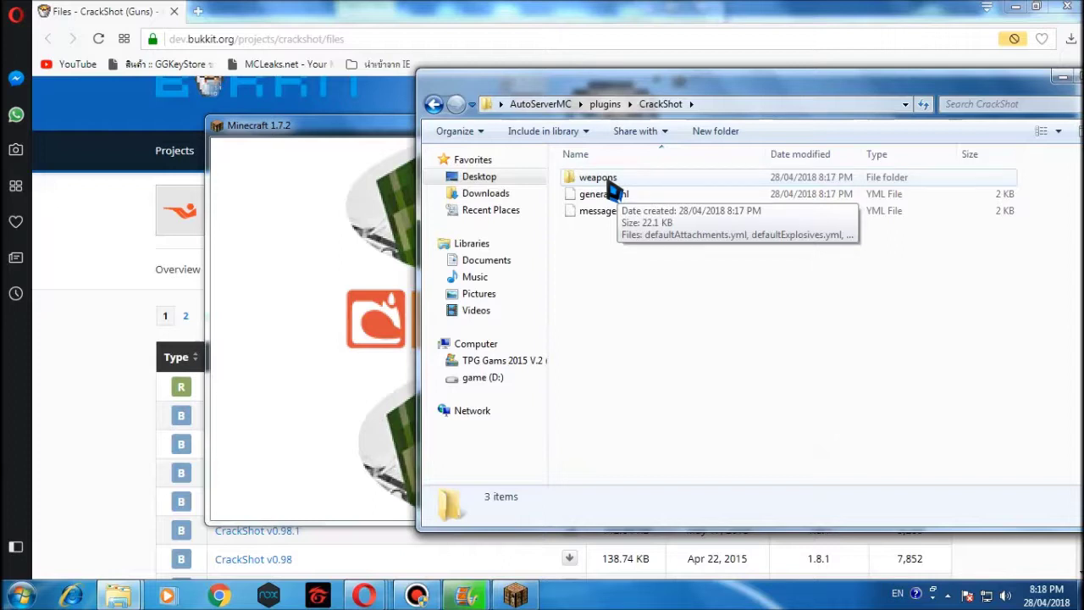
pyautogui.doubleClick(608, 181)
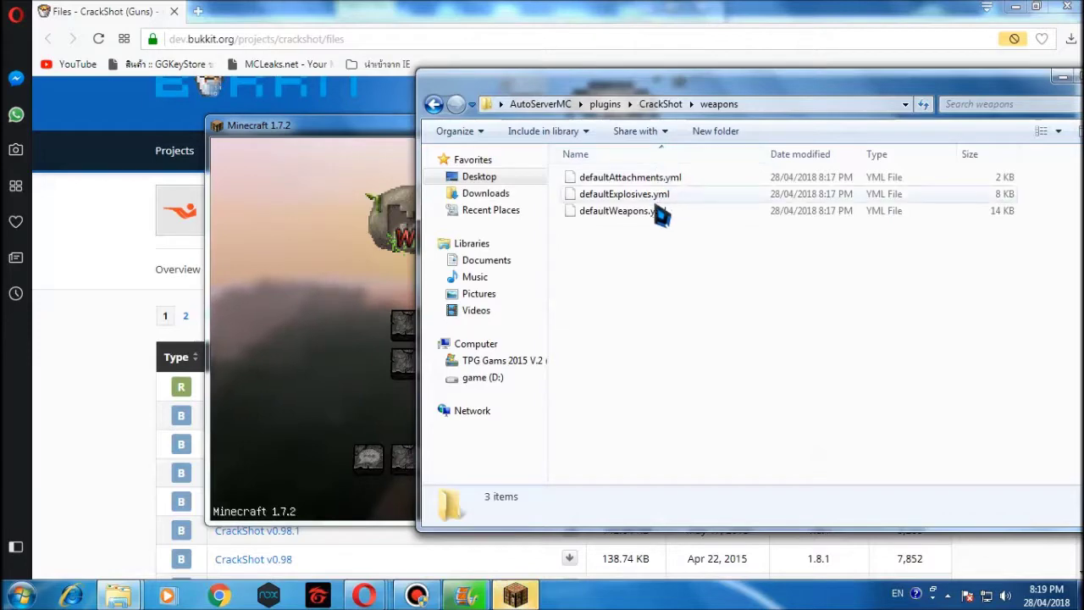
pyautogui.click(349, 127)
pyautogui.click(834, 119)
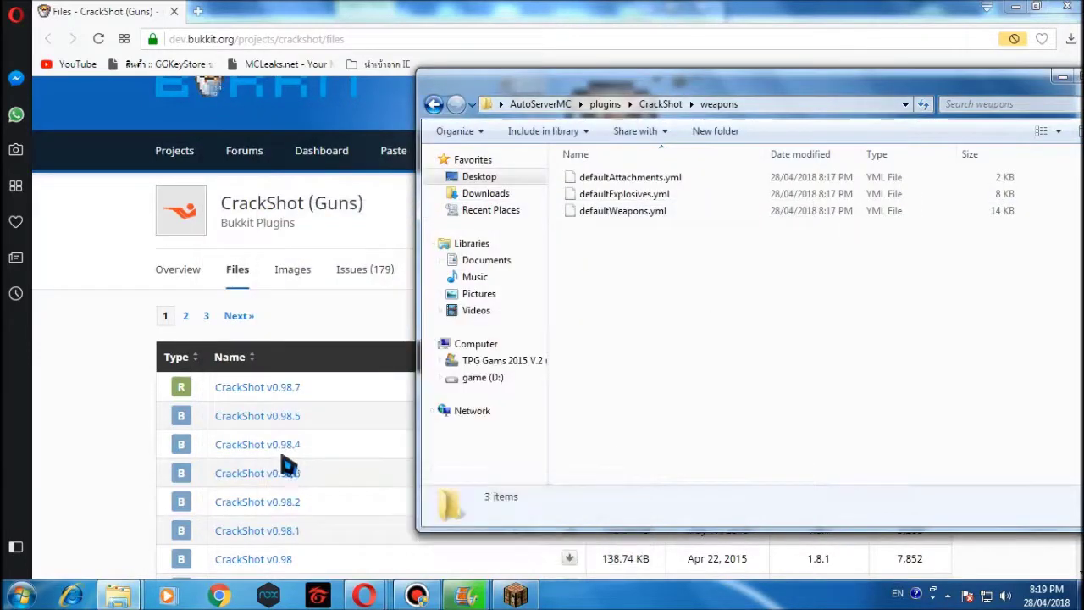
# Move the 3.42 KB defaultWeapons.yml from Downloads into weapons, replacing the original, then close Downloads.
pyautogui.moveTo(118, 595)
pyautogui.click(249, 524)
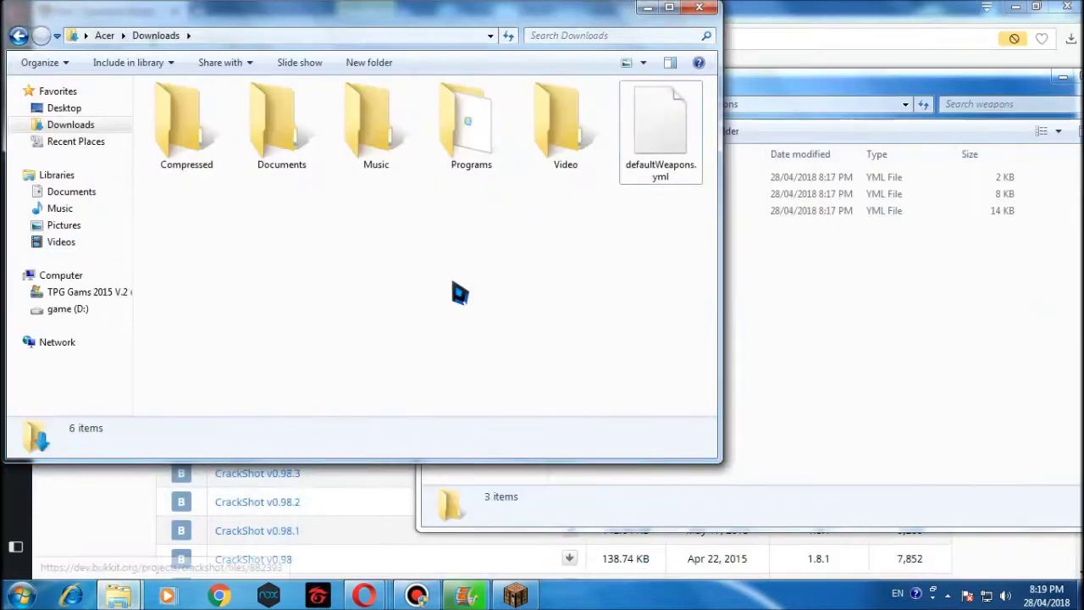
pyautogui.click(825, 296)
pyautogui.moveTo(607, 19); pyautogui.dragTo(310, 80)
pyautogui.click(393, 189)
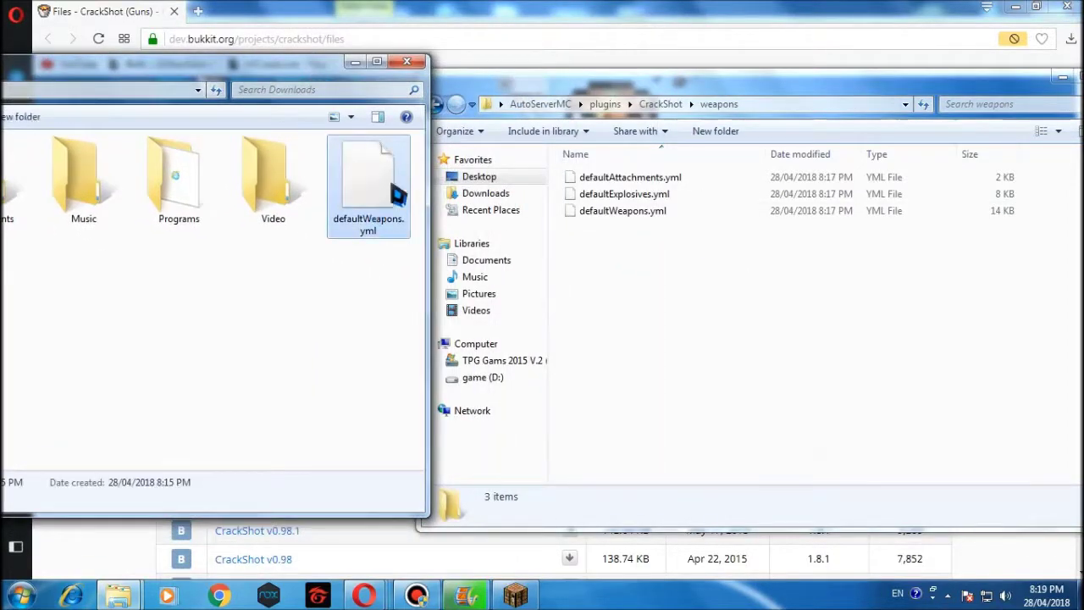
pyautogui.moveTo(368, 182); pyautogui.dragTo(669, 297)
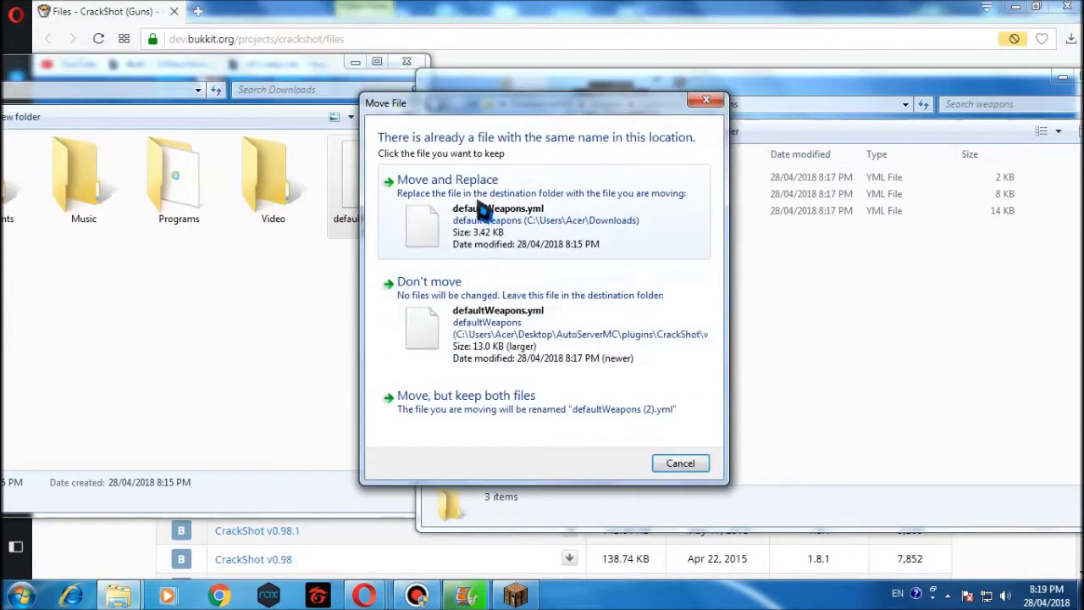
pyautogui.click(480, 208)
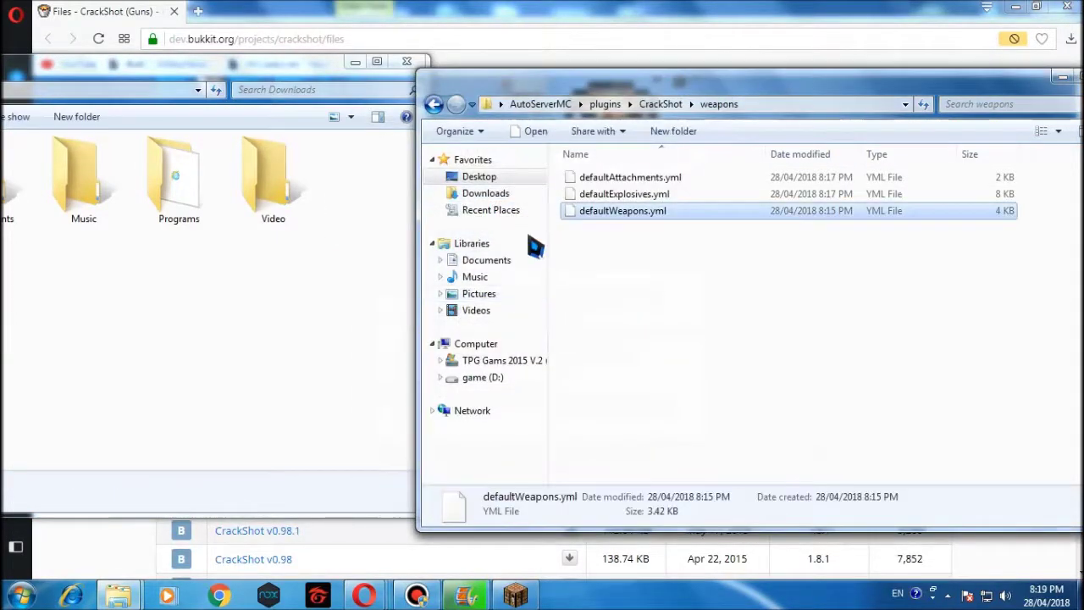
pyautogui.click(408, 64)
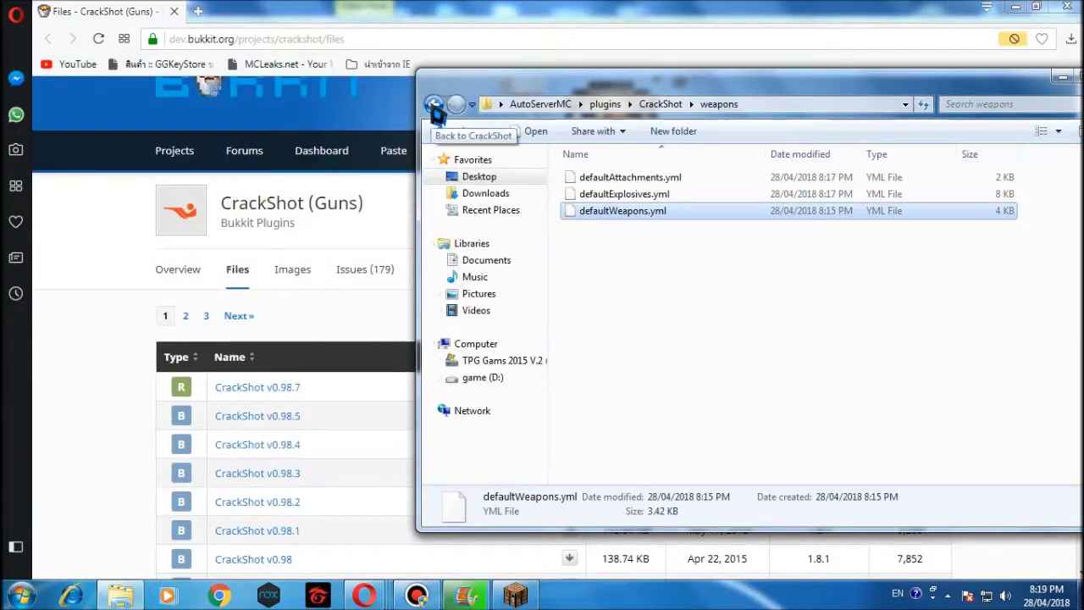
# Go back up to the AutoServerMC folder and run startserver.bat to launch the Spigot server.
pyautogui.click(435, 105)
pyautogui.click(435, 105)
pyautogui.click(435, 105)
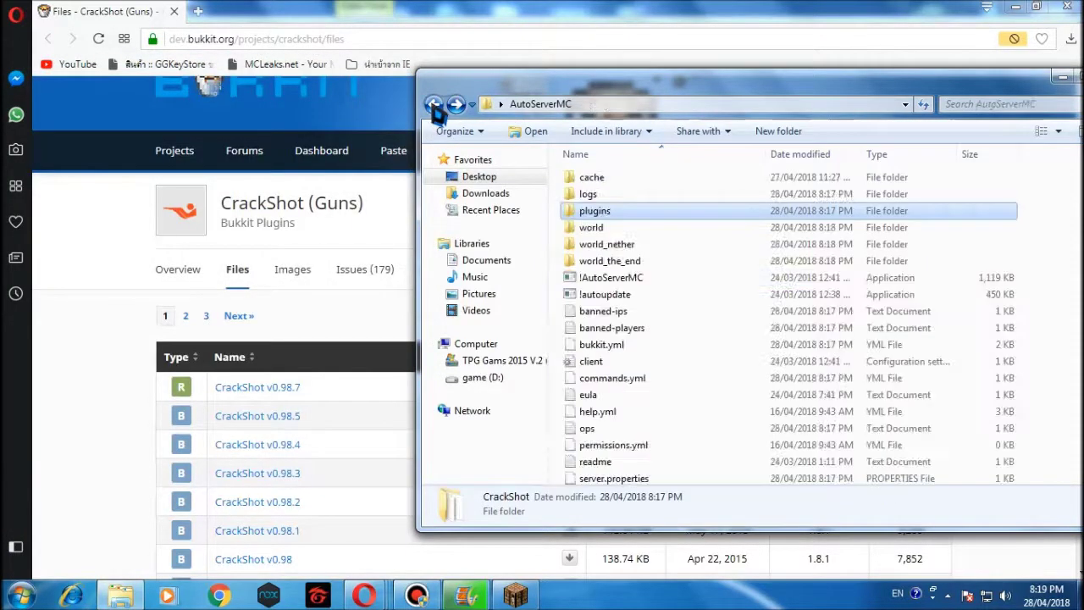
pyautogui.click(598, 295)
pyautogui.scroll(-3, 624, 423)
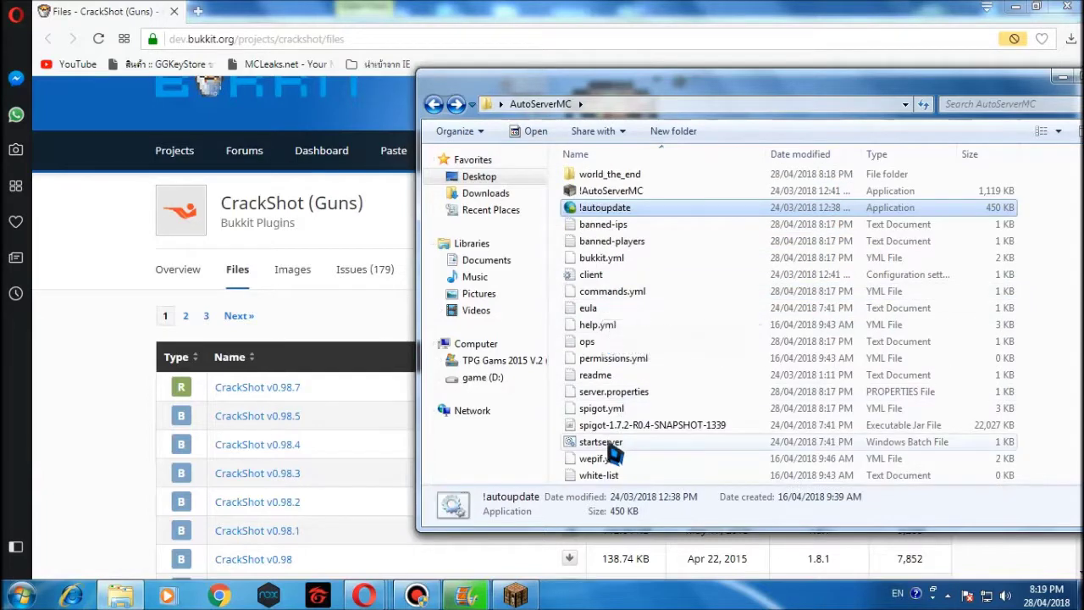
pyautogui.click(612, 445)
pyautogui.doubleClick(610, 447)
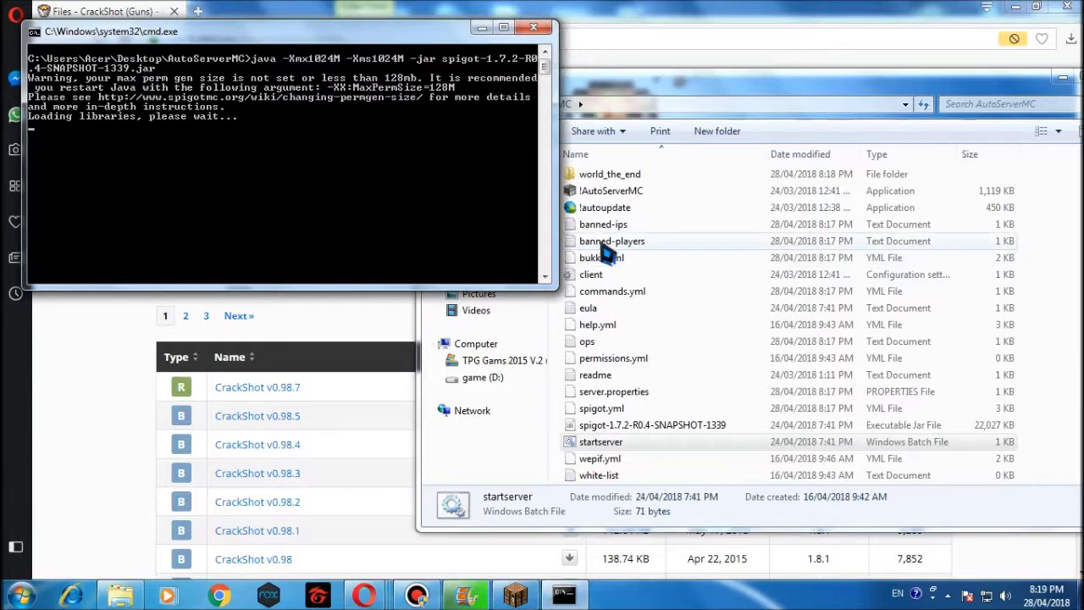
# Move and minimize the Explorer window, bringing the Minecraft game window forward.
pyautogui.moveTo(1049, 96); pyautogui.dragTo(885, 102)
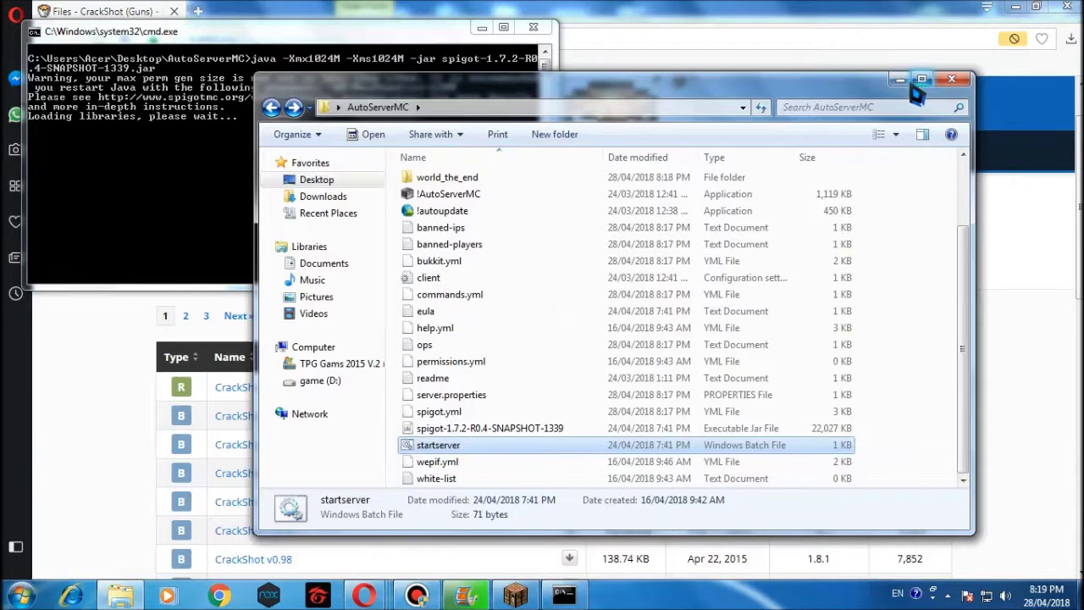
pyautogui.click(900, 79)
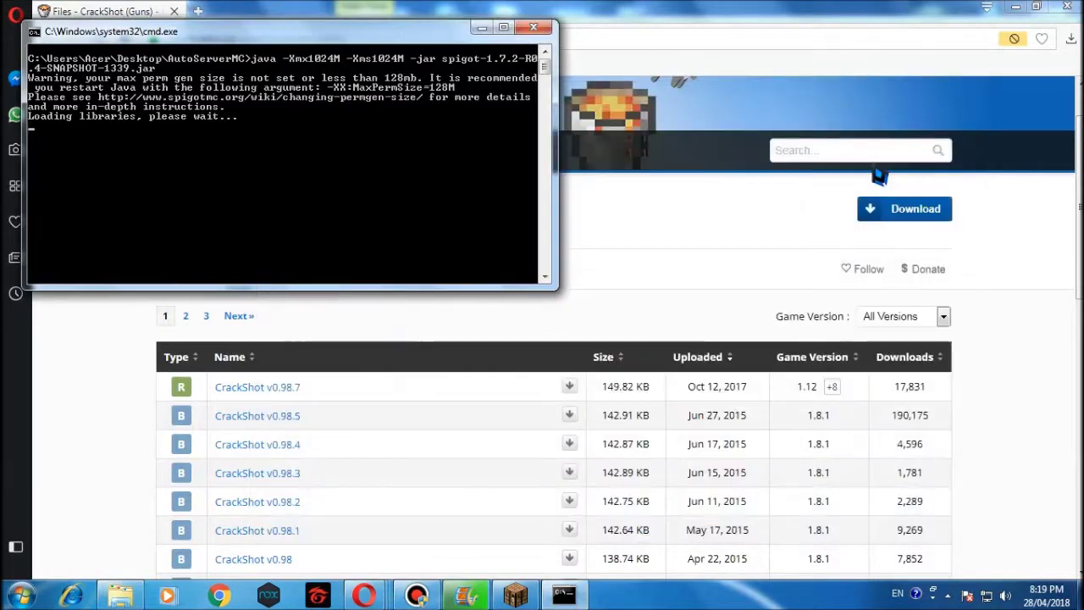
pyautogui.moveTo(465, 596)
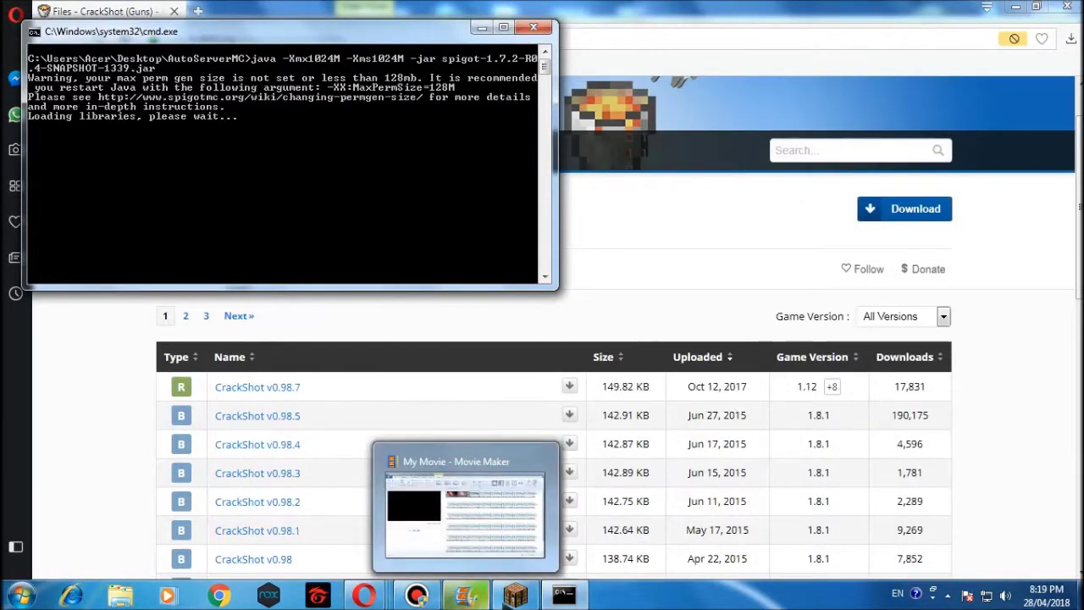
pyautogui.click(515, 595)
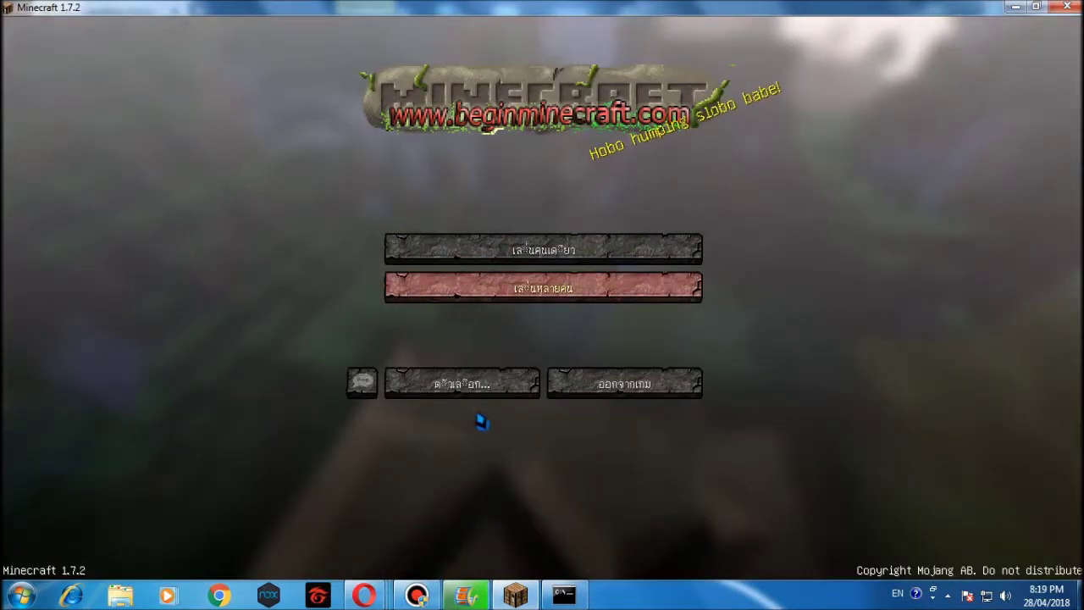
# Show Minecraft's multiplayer list, check the server console's startup log, then return to Minecraft.
pyautogui.click(479, 417)
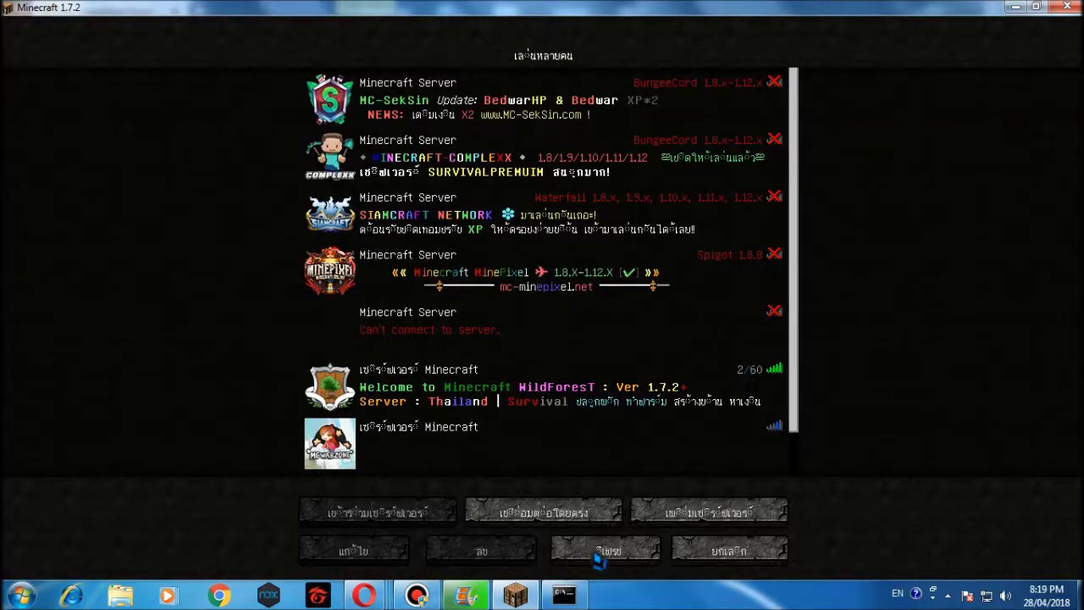
pyautogui.click(566, 595)
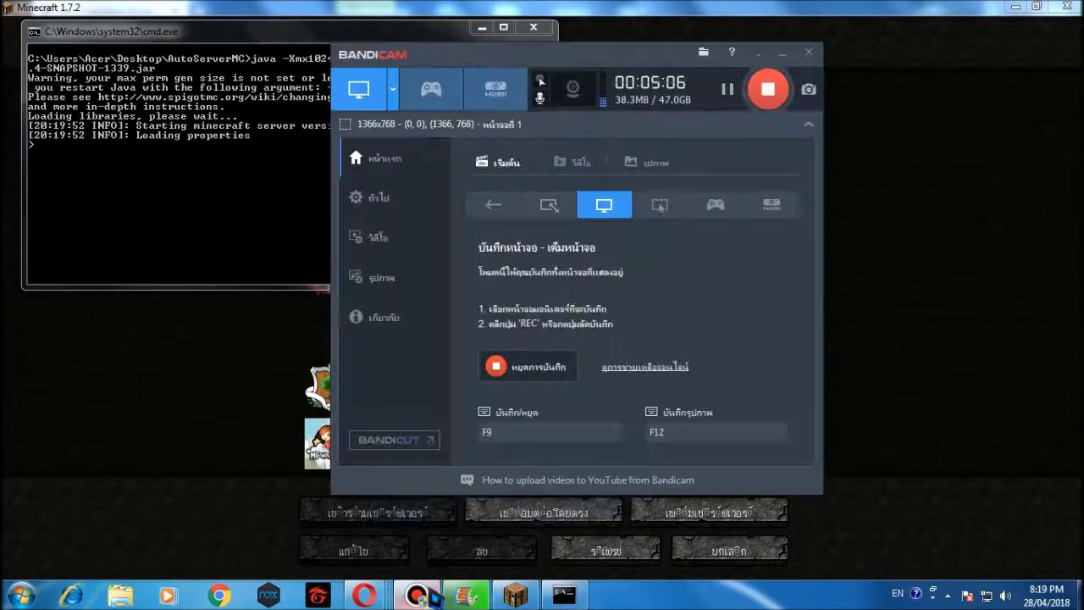
pyautogui.click(417, 595)
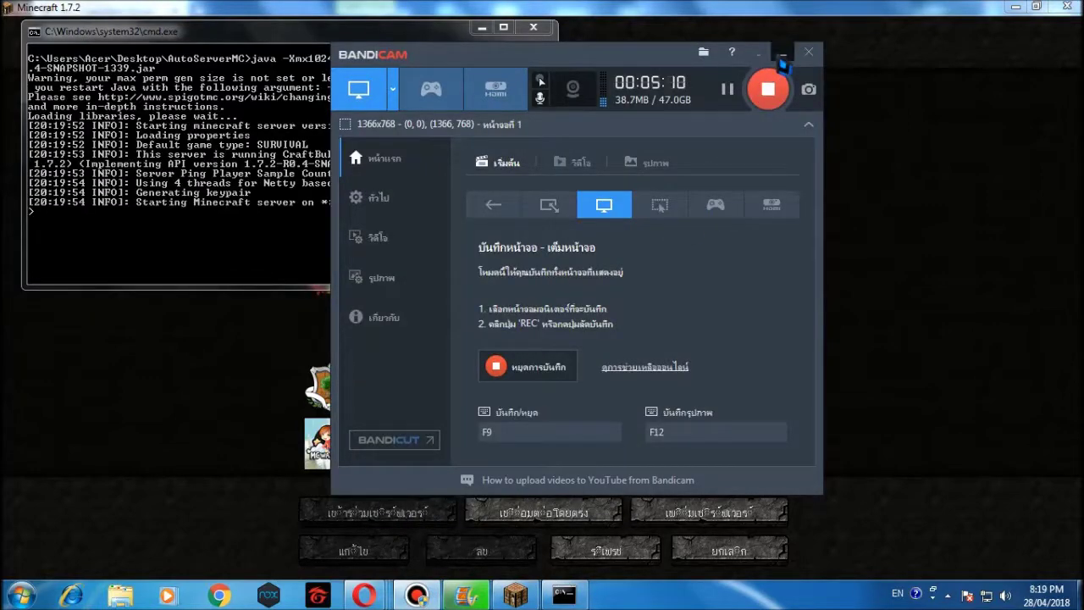
pyautogui.click(783, 55)
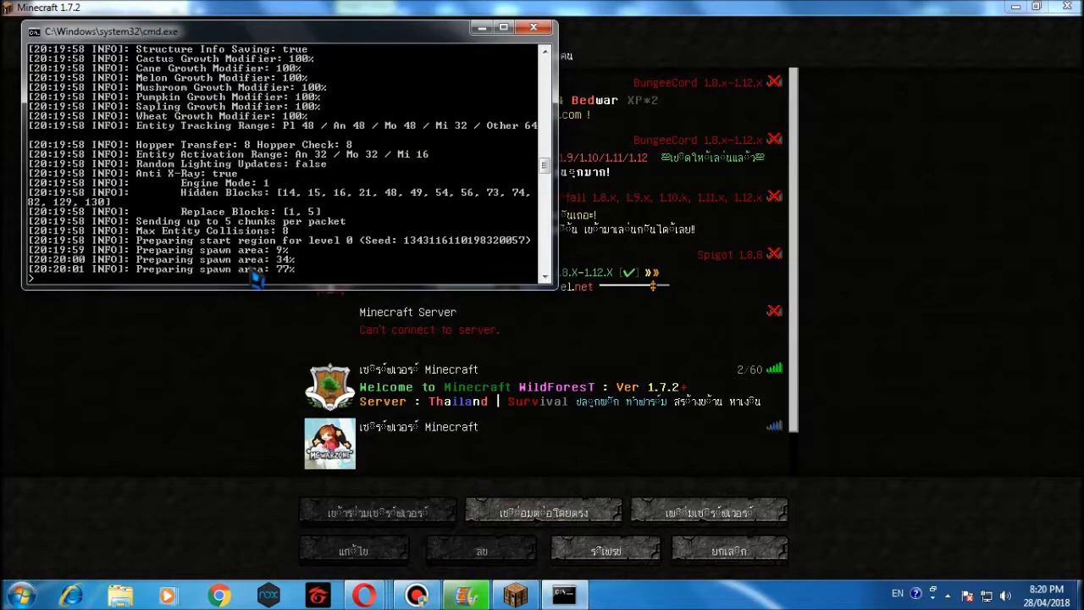
pyautogui.moveTo(263, 35); pyautogui.dragTo(248, 41)
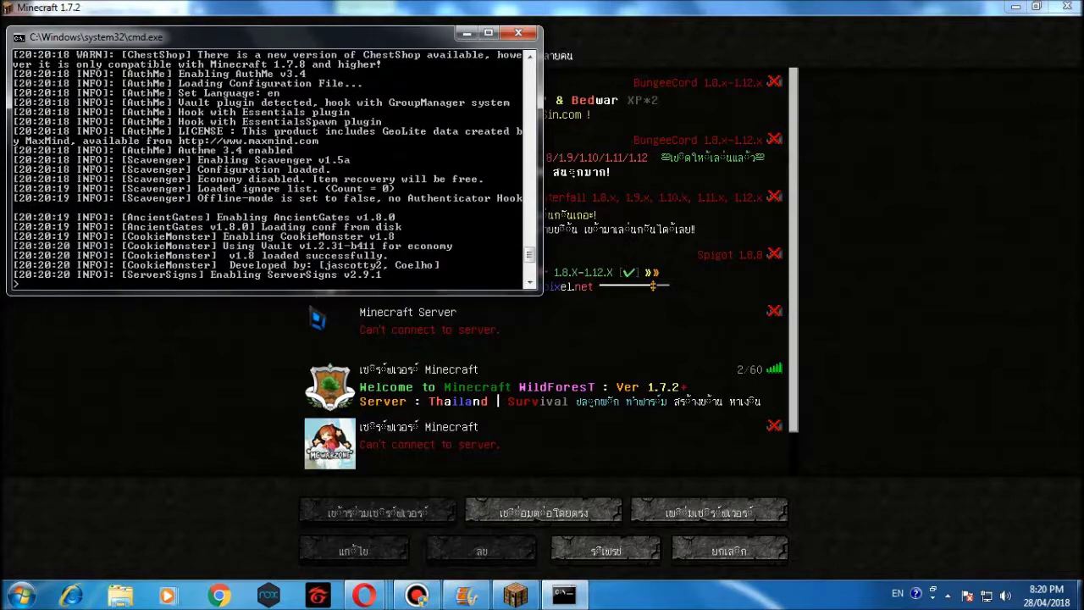
pyautogui.click(247, 378)
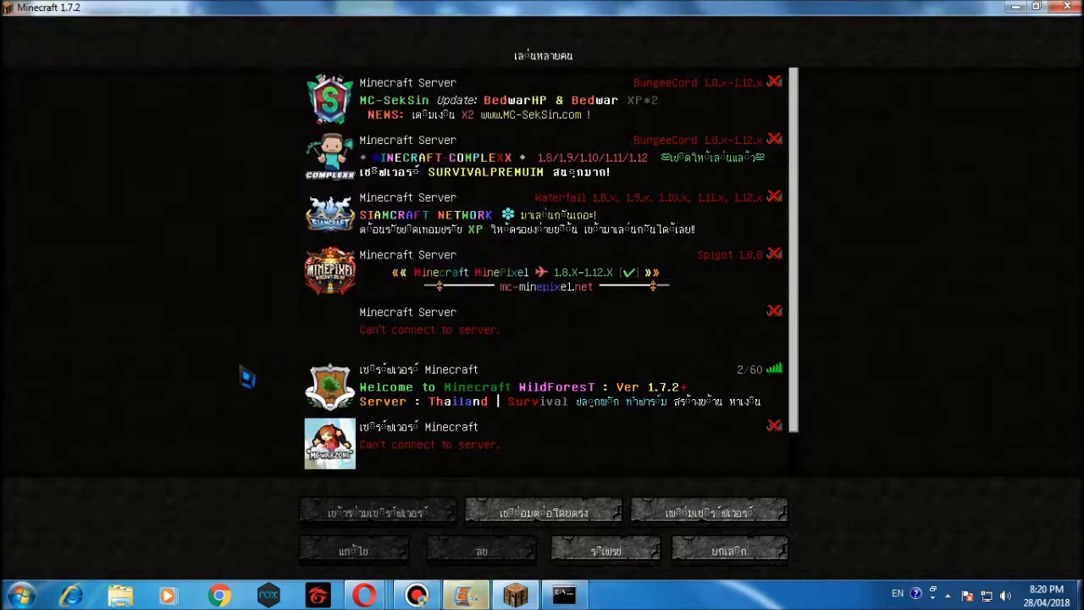
# Refresh the list, join the local Minecraft Server, and log in with /l and the account password.
pyautogui.click(606, 550)
pyautogui.doubleClick(432, 339)
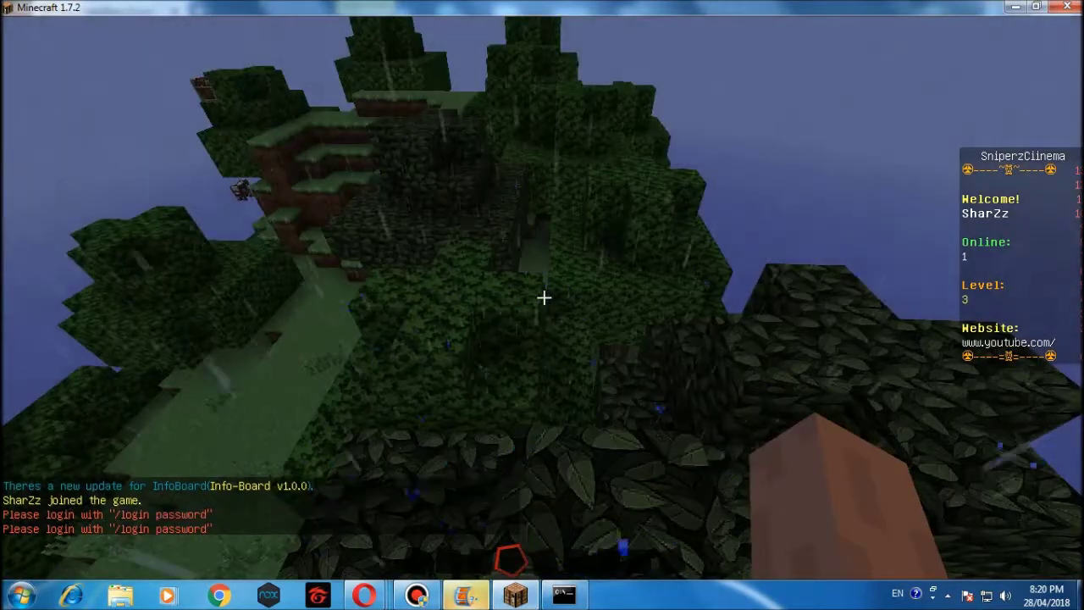
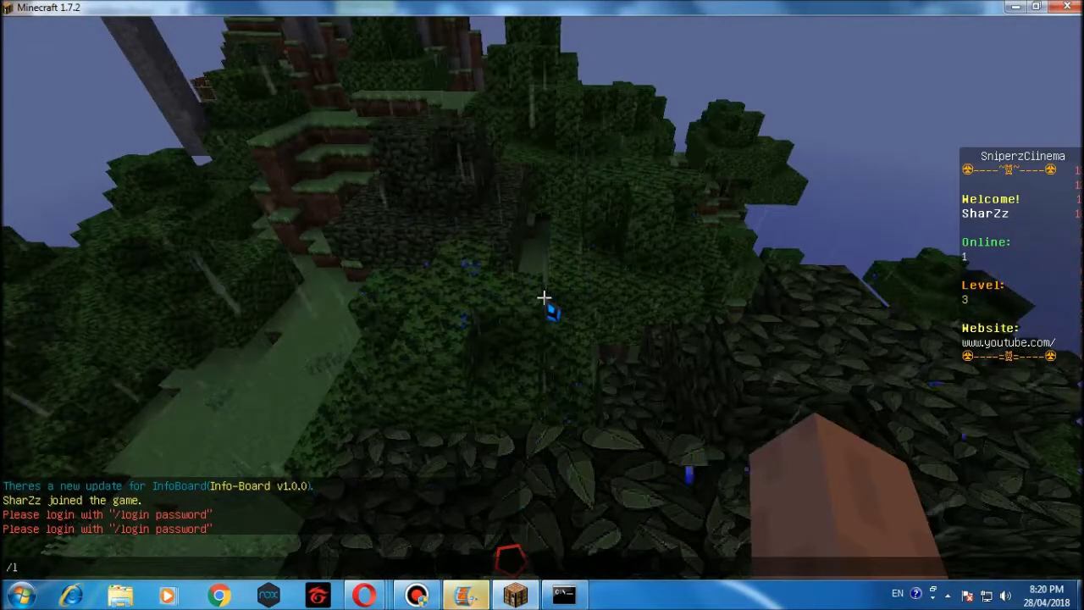
pyautogui.press('Return')
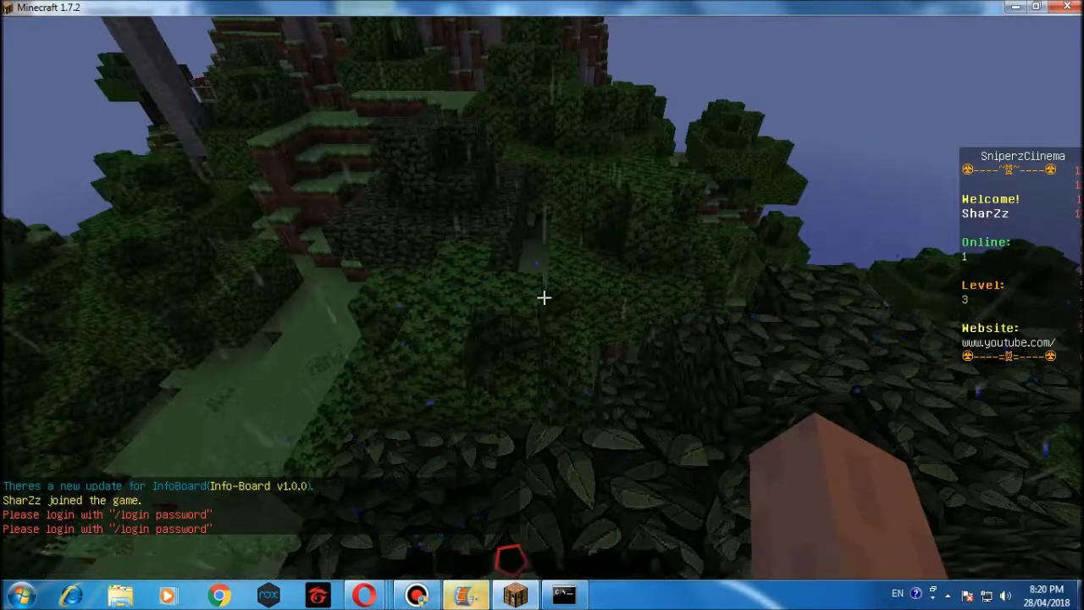
# View the online player list and creative inventory, then open chat for a command.
pyautogui.press('Tab')
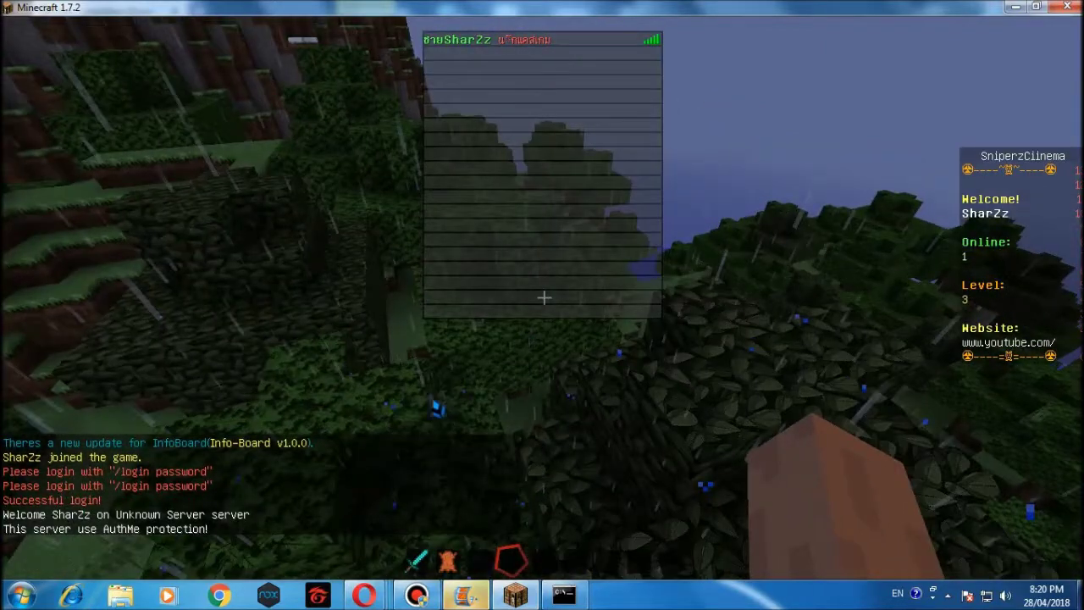
pyautogui.press('e')
pyautogui.press('e')
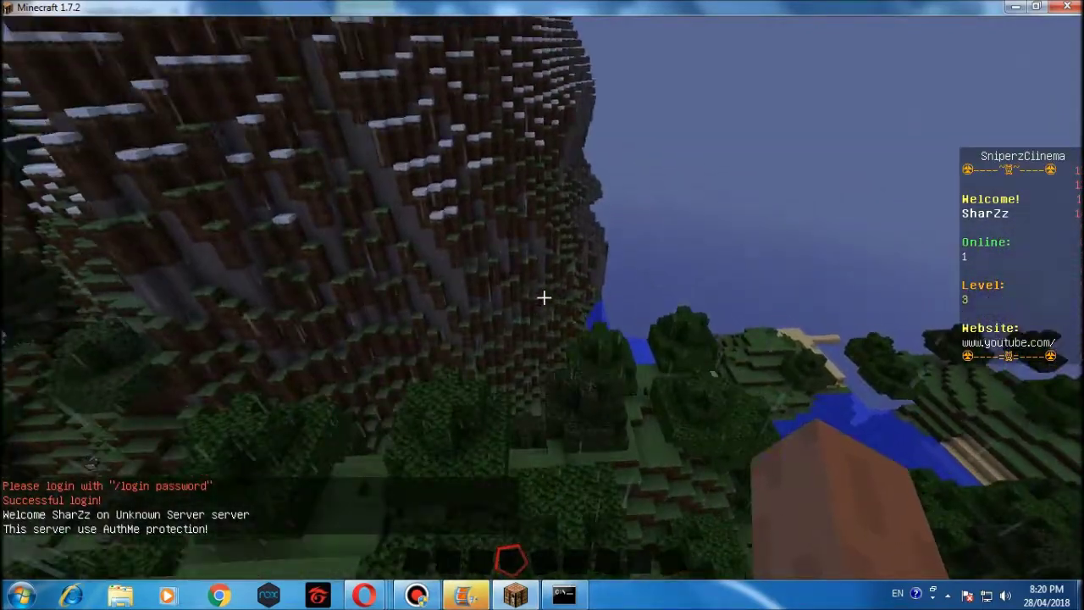
pyautogui.press('/')
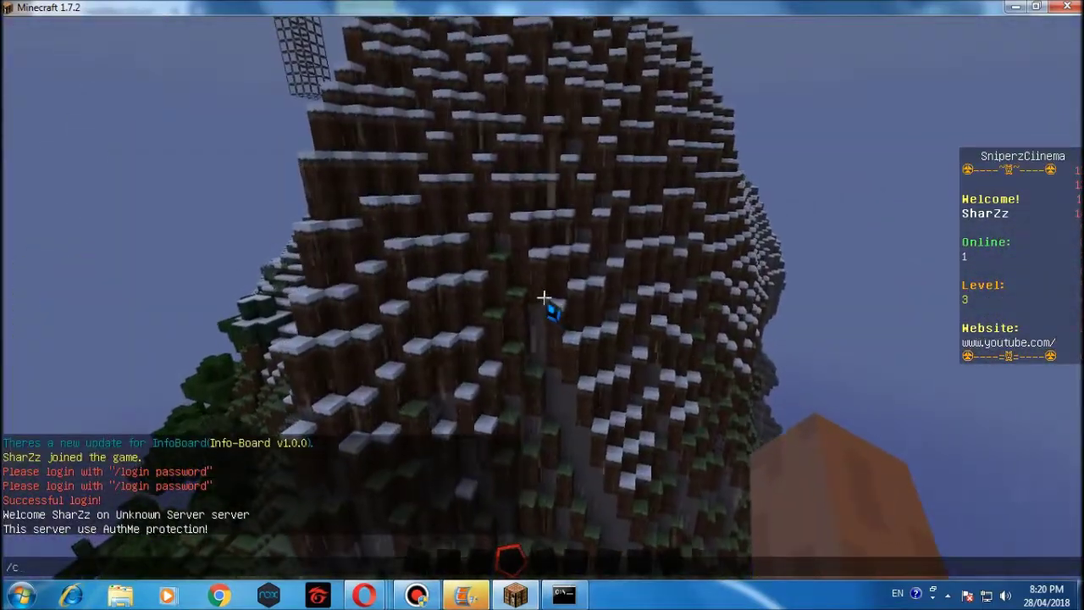